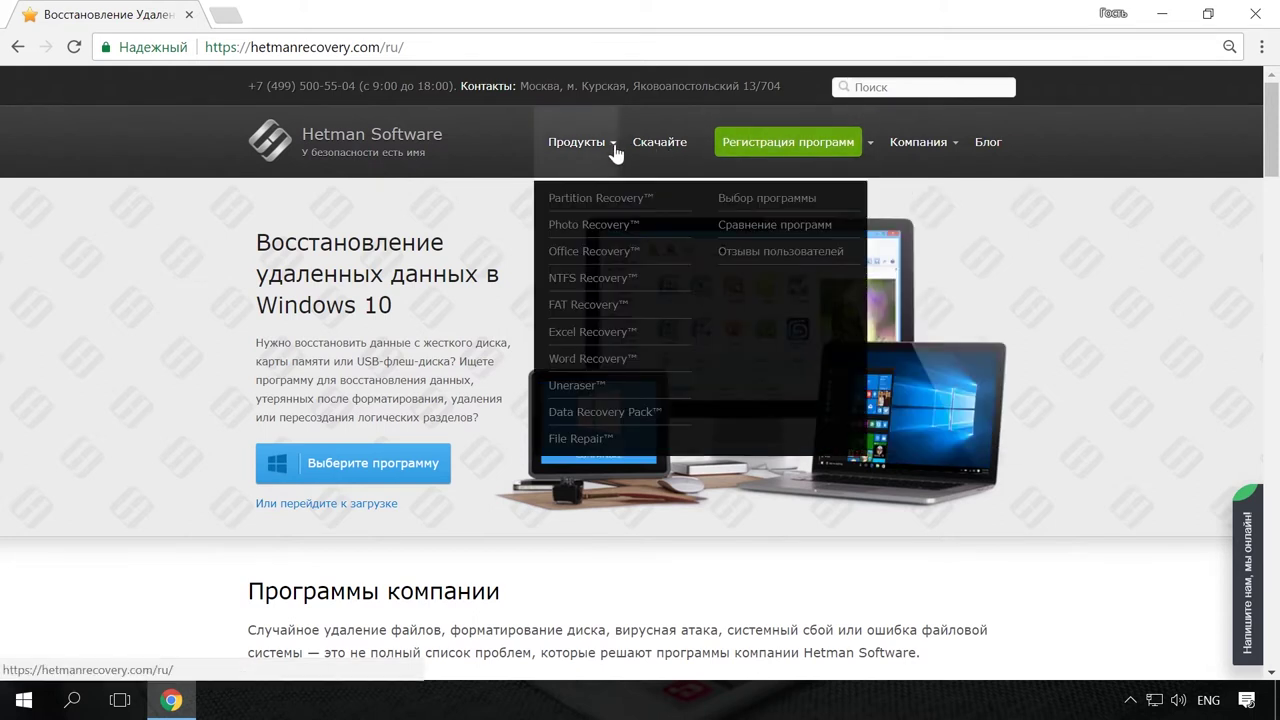
Open the Partition Recovery product page on the Hetman site in Chrome.
{"action": "left_click", "coordinate": [625, 200]}
{"action": "scroll", "coordinate": [680, 280], "scroll_direction": "down", "scroll_amount": 2}
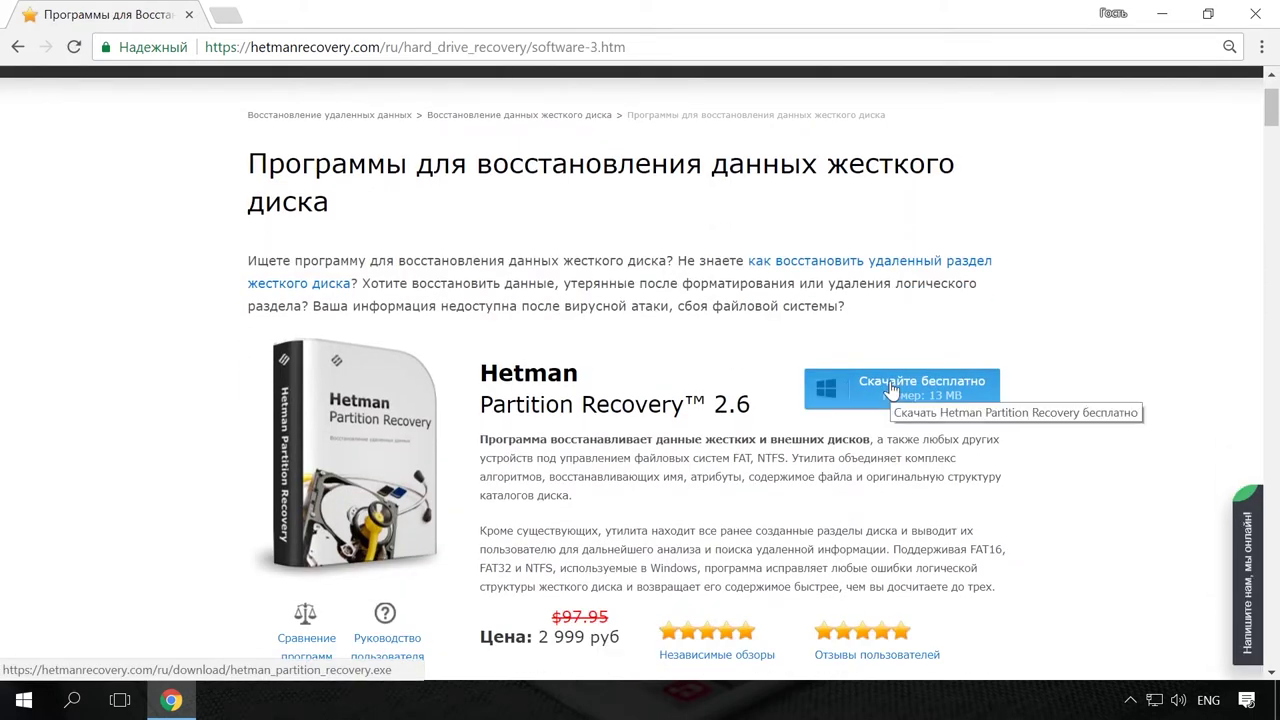
{"action": "left_click", "coordinate": [945, 385]}
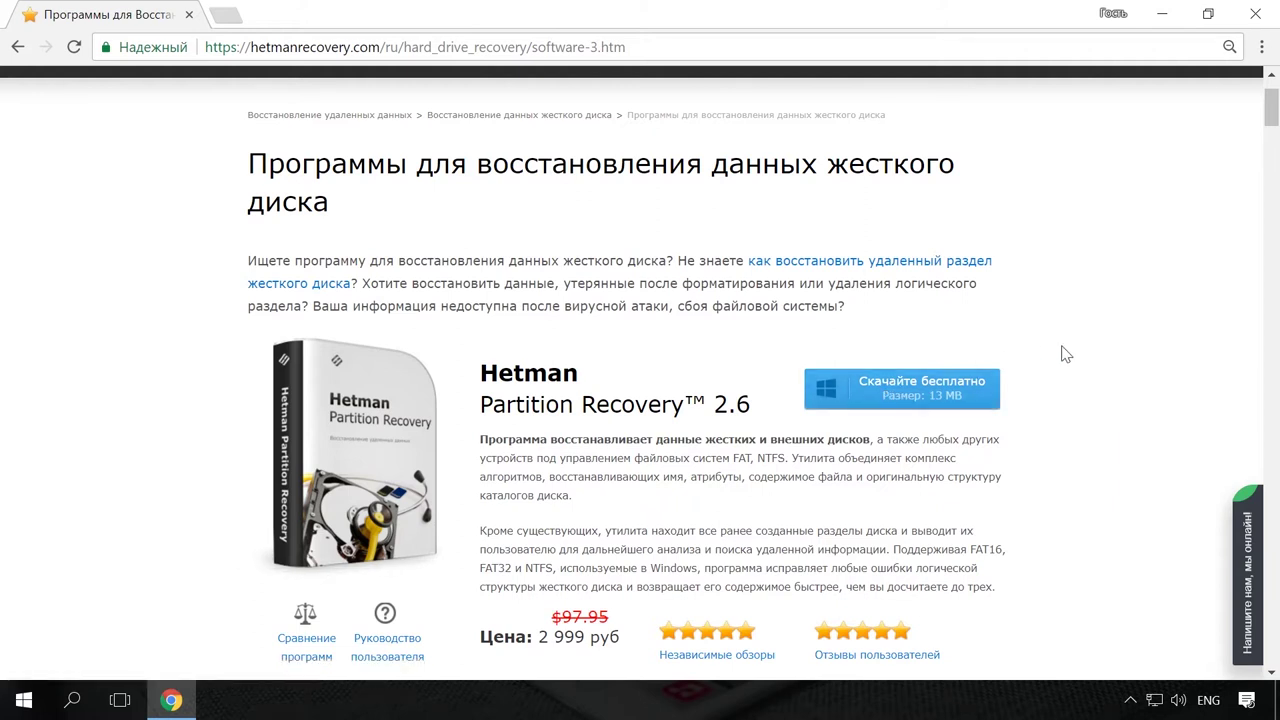
{"action": "scroll", "coordinate": [1066, 354], "scroll_direction": "up", "scroll_amount": 2}
Go to the Hetman blog and open the article on quickly finding files.
{"action": "left_click", "coordinate": [992, 143]}
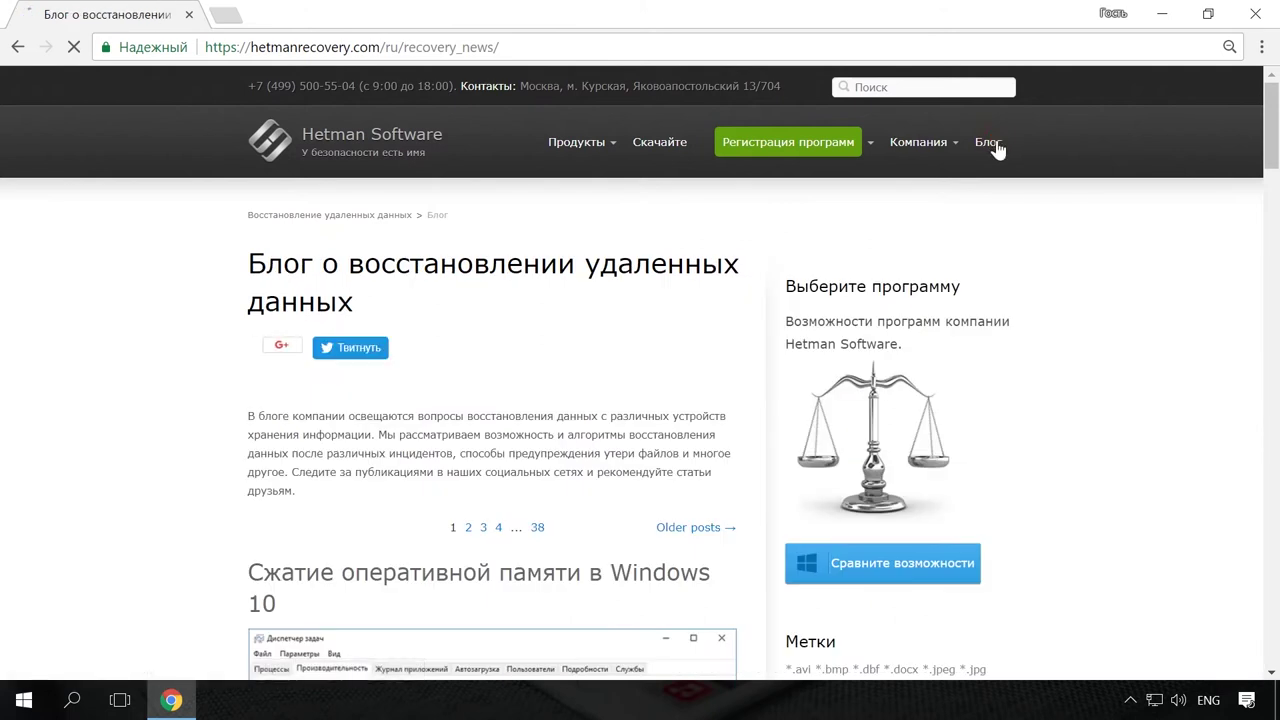
{"action": "scroll", "coordinate": [1094, 240], "scroll_direction": "down", "scroll_amount": 3}
{"action": "scroll", "coordinate": [1094, 262], "scroll_direction": "down", "scroll_amount": 5}
{"action": "scroll", "coordinate": [1097, 266], "scroll_direction": "down", "scroll_amount": 3}
{"action": "scroll", "coordinate": [1097, 268], "scroll_direction": "down", "scroll_amount": 1}
{"action": "scroll", "coordinate": [1097, 268], "scroll_direction": "down", "scroll_amount": 4}
{"action": "scroll", "coordinate": [1097, 268], "scroll_direction": "down", "scroll_amount": 1}
{"action": "left_click", "coordinate": [686, 330]}
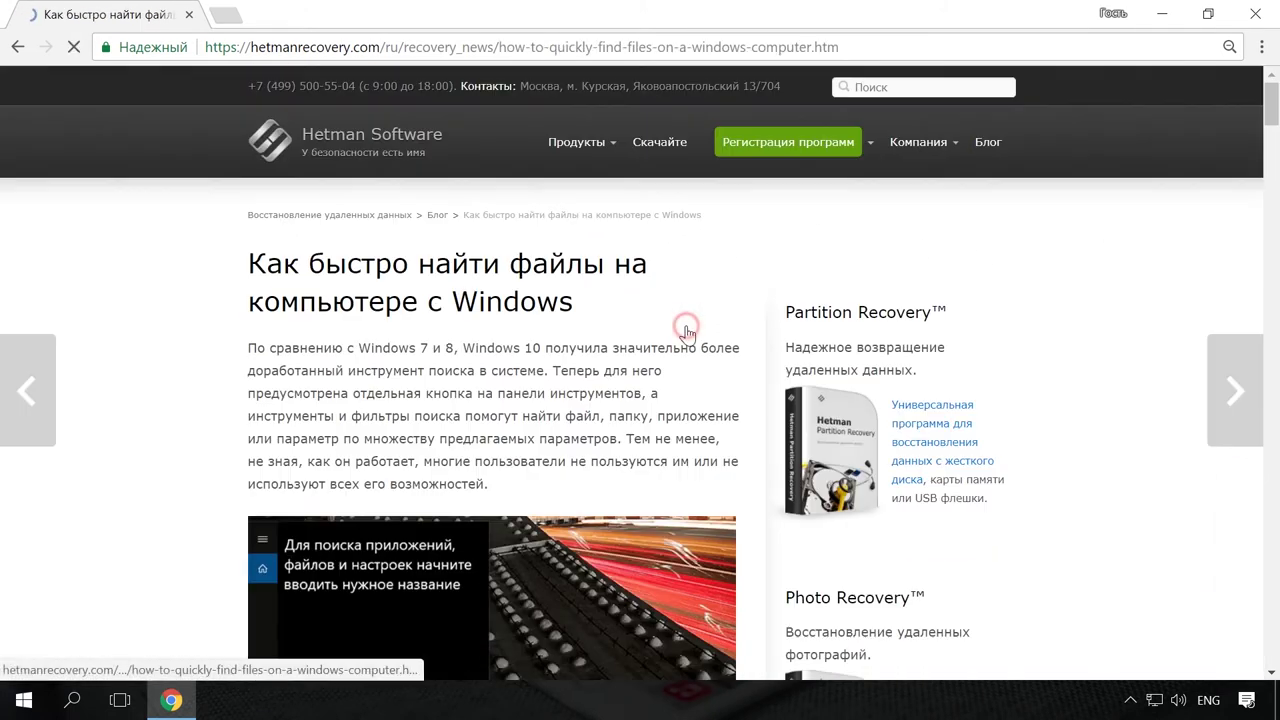
Bring up the site's live chat window and start writing a message.
{"action": "scroll", "coordinate": [735, 329], "scroll_direction": "down", "scroll_amount": 2}
{"action": "scroll", "coordinate": [743, 326], "scroll_direction": "down", "scroll_amount": 2}
{"action": "scroll", "coordinate": [743, 322], "scroll_direction": "down", "scroll_amount": 3}
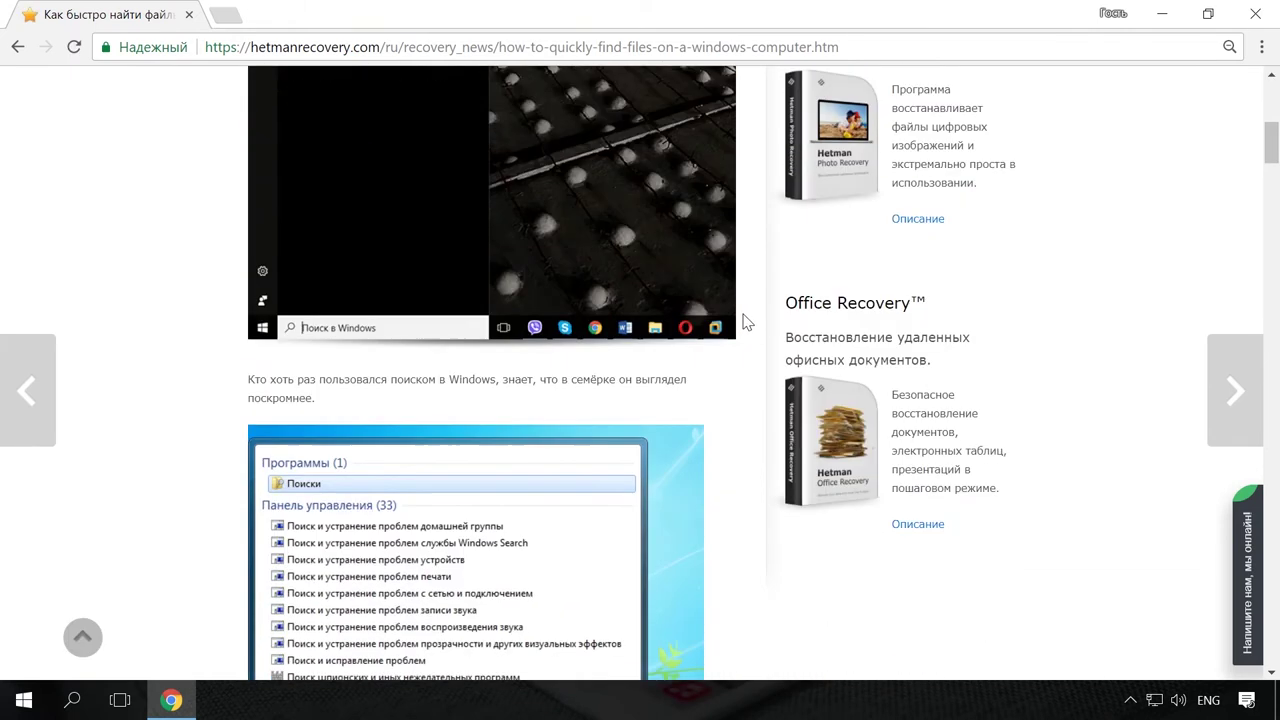
{"action": "scroll", "coordinate": [743, 322], "scroll_direction": "up", "scroll_amount": 5}
{"action": "scroll", "coordinate": [744, 321], "scroll_direction": "up", "scroll_amount": 2}
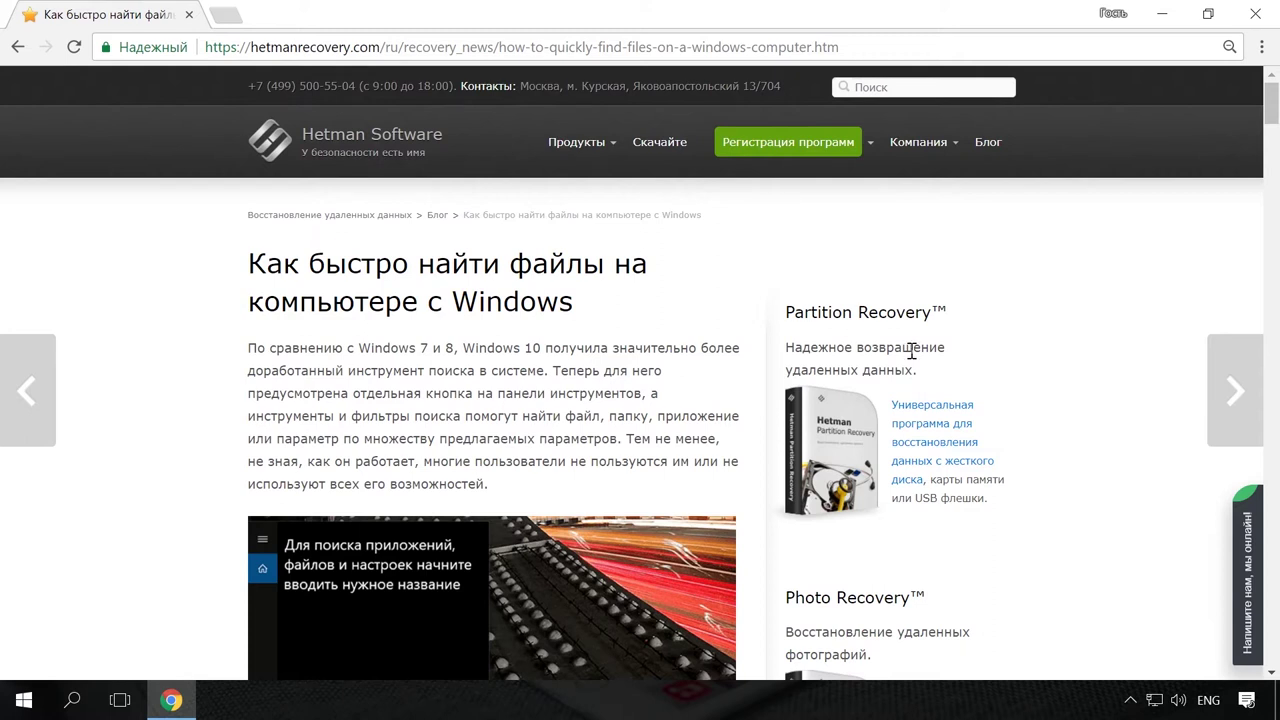
{"action": "left_click", "coordinate": [1240, 557]}
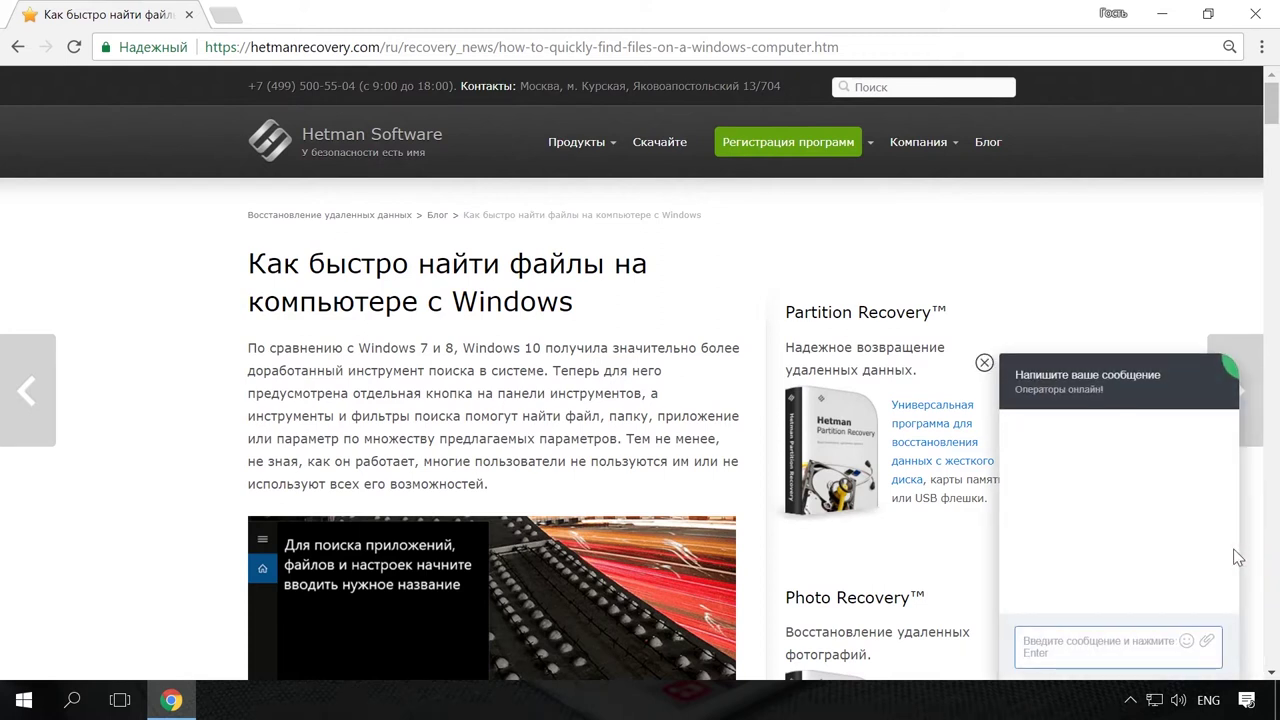
{"action": "left_click", "coordinate": [1104, 637]}
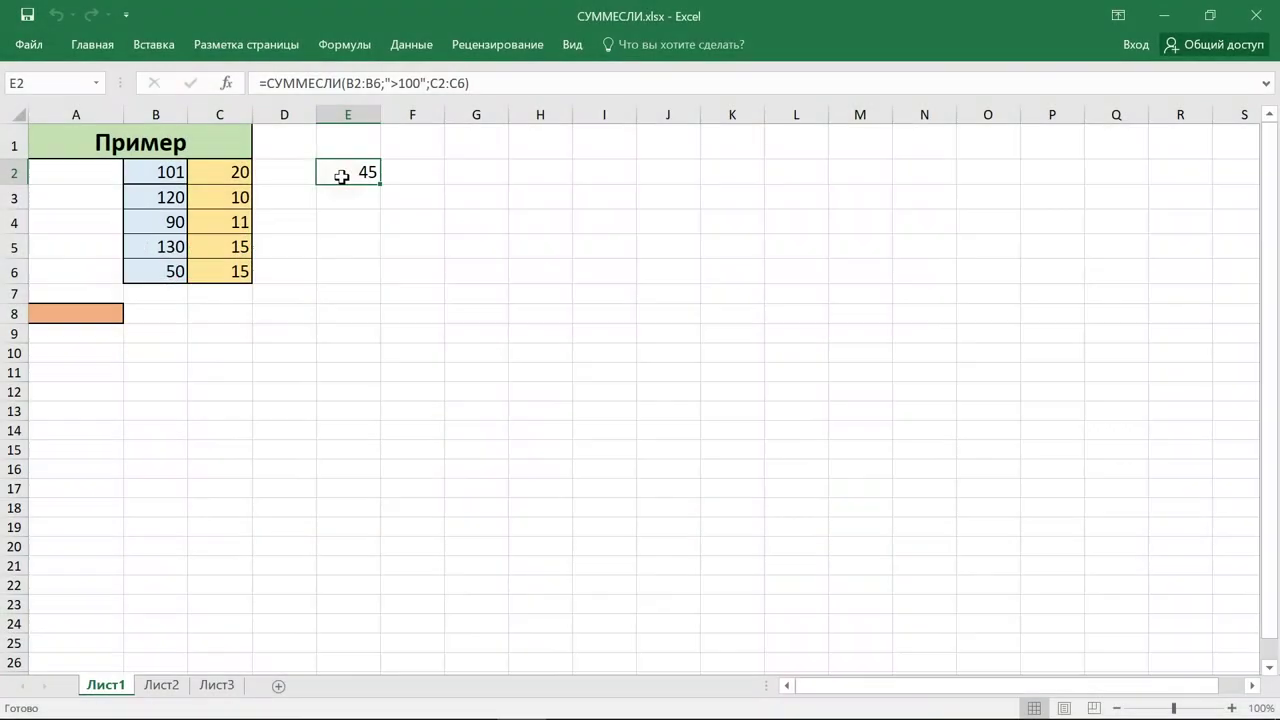
{"action": "double_click", "coordinate": [343, 175]}
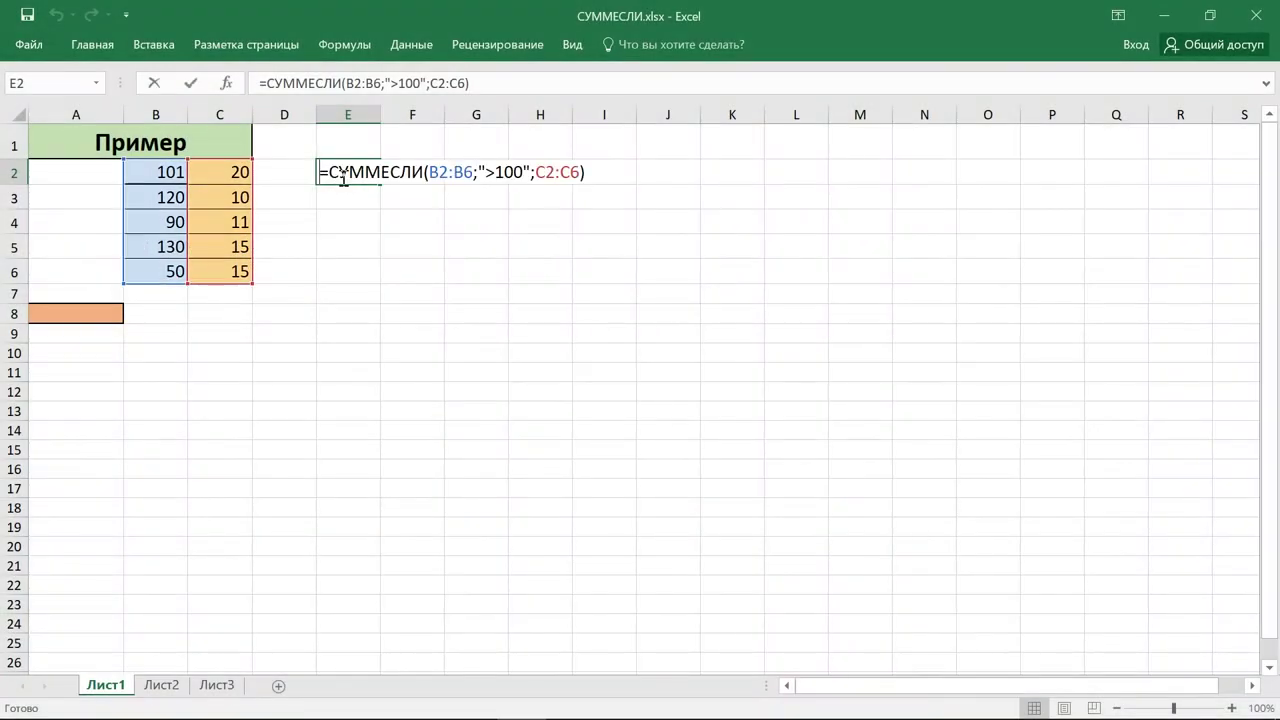
{"action": "left_click", "coordinate": [458, 172]}
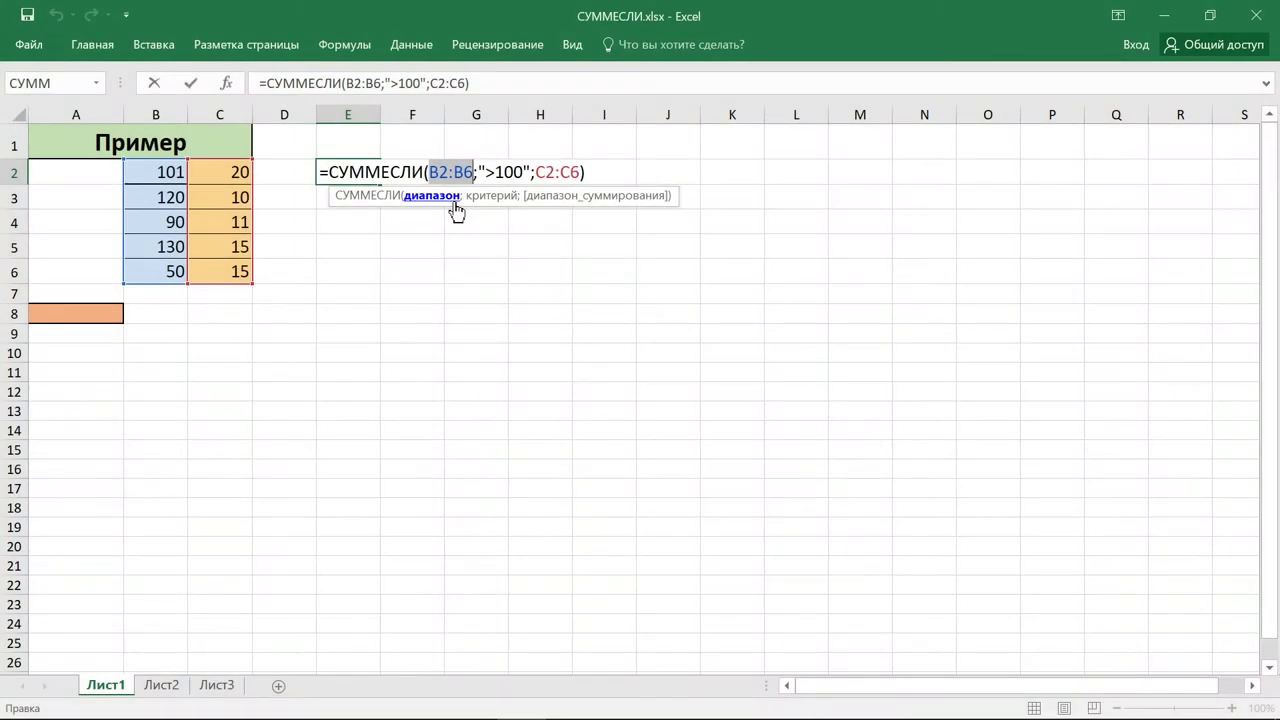
{"action": "left_click_drag", "start_coordinate": [157, 286], "coordinate": [157, 287]}
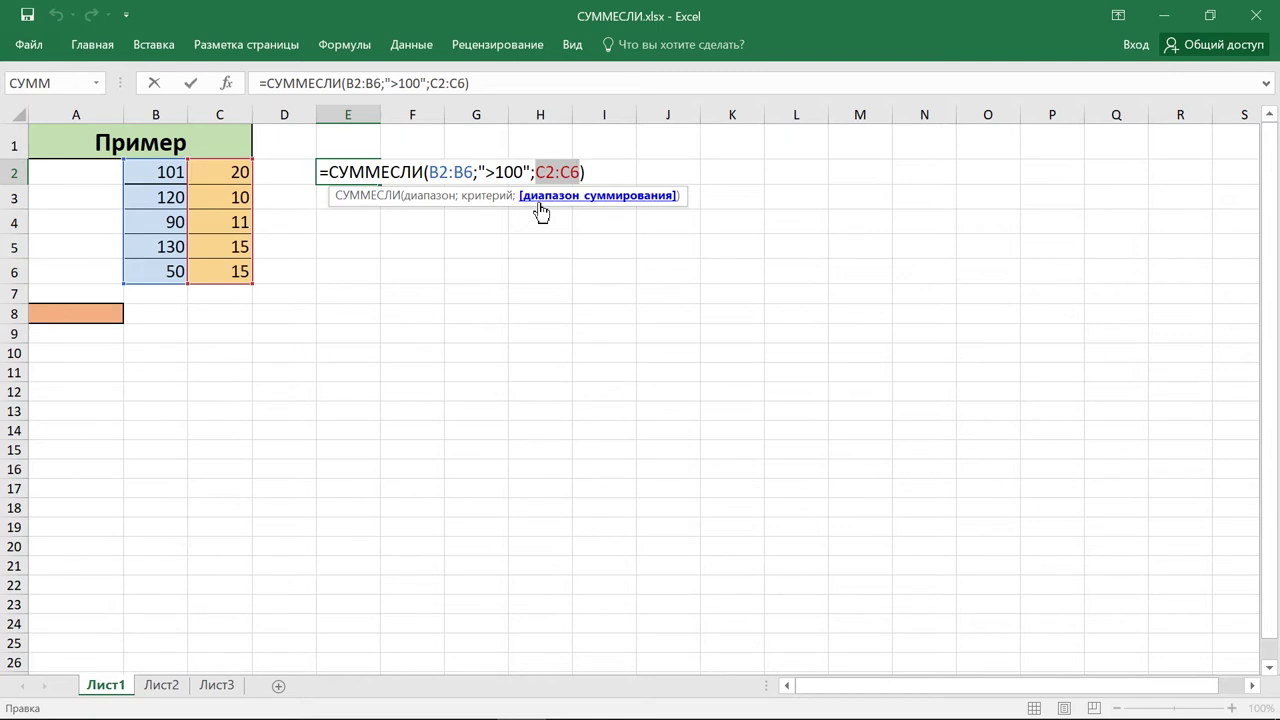
{"action": "key", "text": "ctrl+Return"}
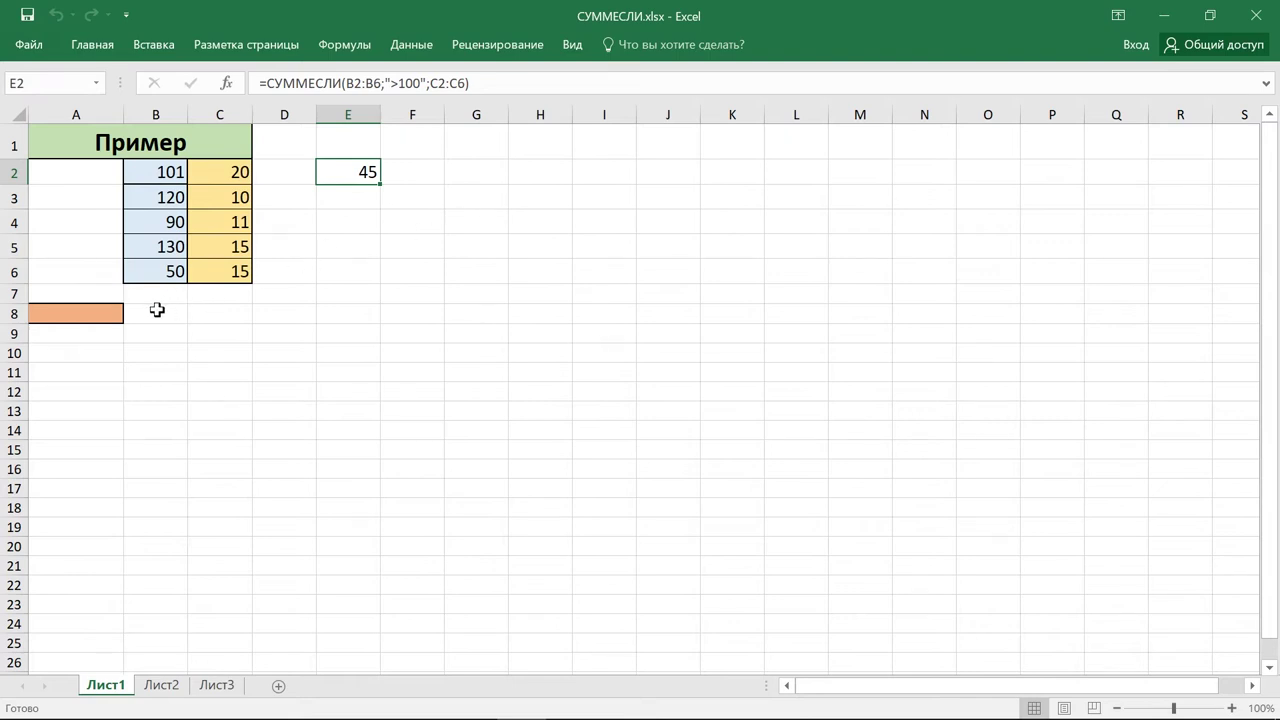
Compare B2/C2 (101, 20) and B3/C3 (120, 10), then start =сумм in A8.
{"action": "left_click", "coordinate": [103, 314]}
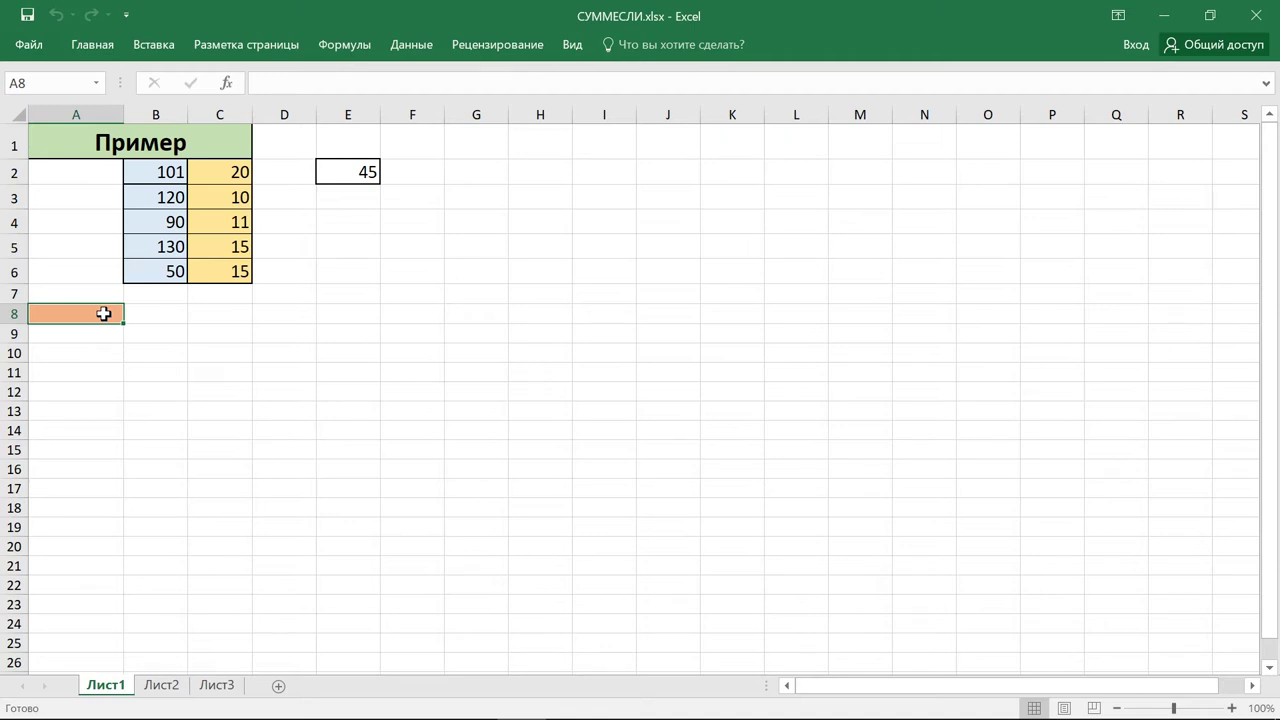
{"action": "left_click", "coordinate": [150, 170]}
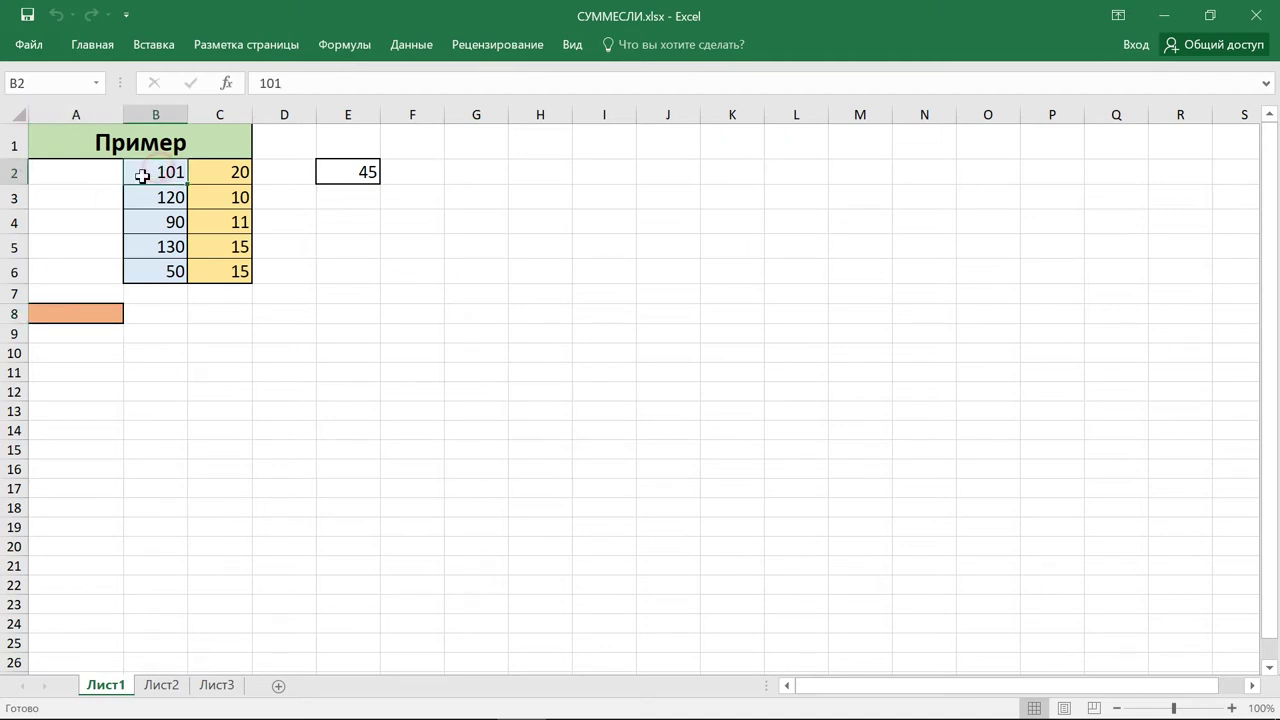
{"action": "left_click", "coordinate": [220, 172]}
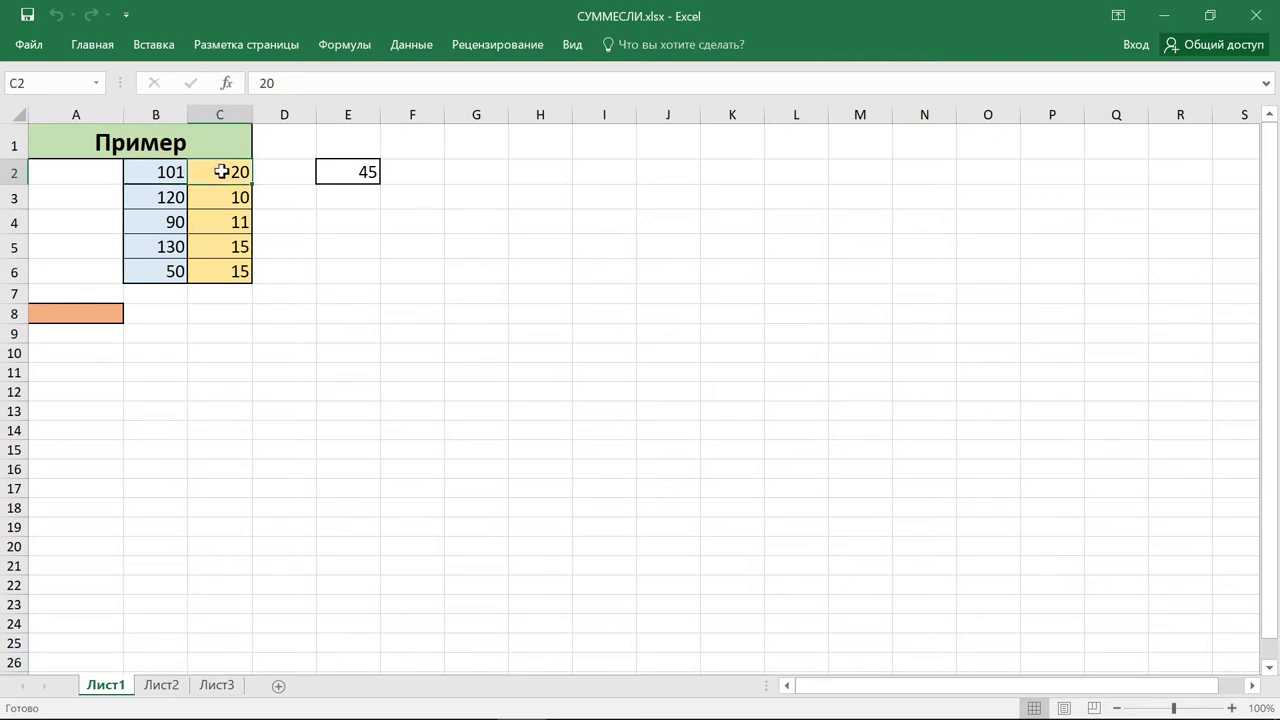
{"action": "left_click", "coordinate": [145, 199]}
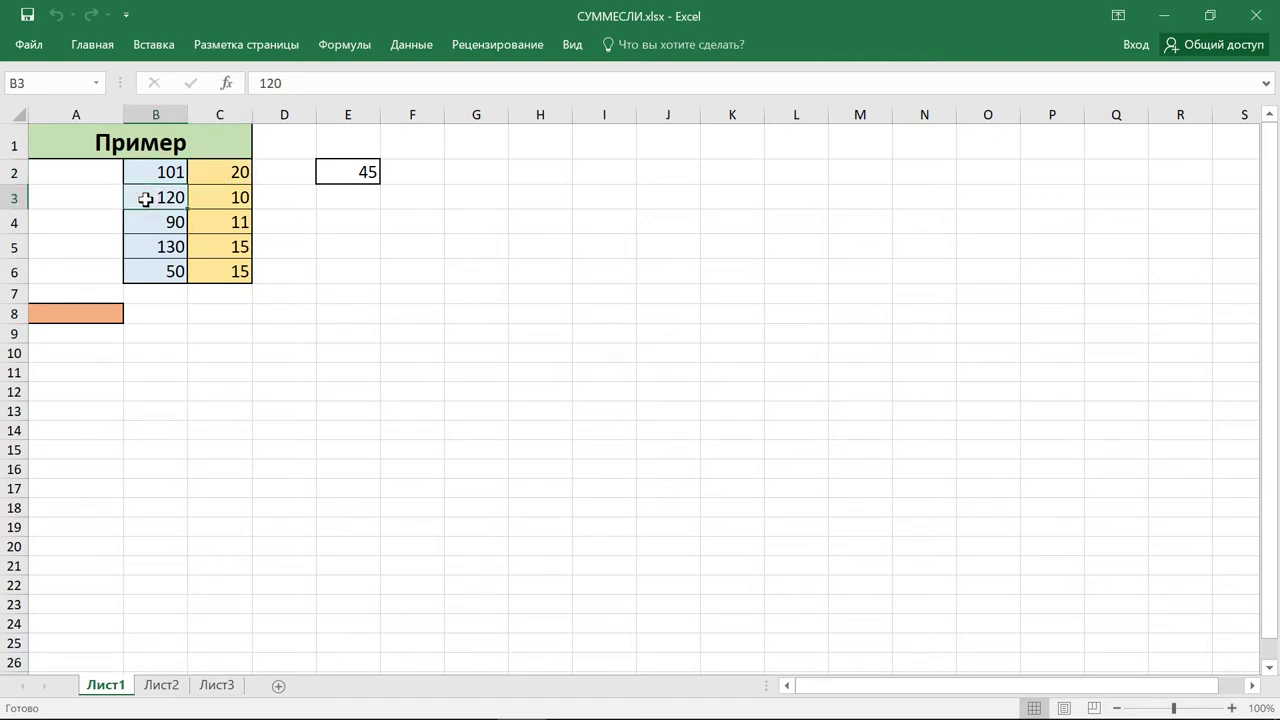
{"action": "left_click", "coordinate": [208, 195]}
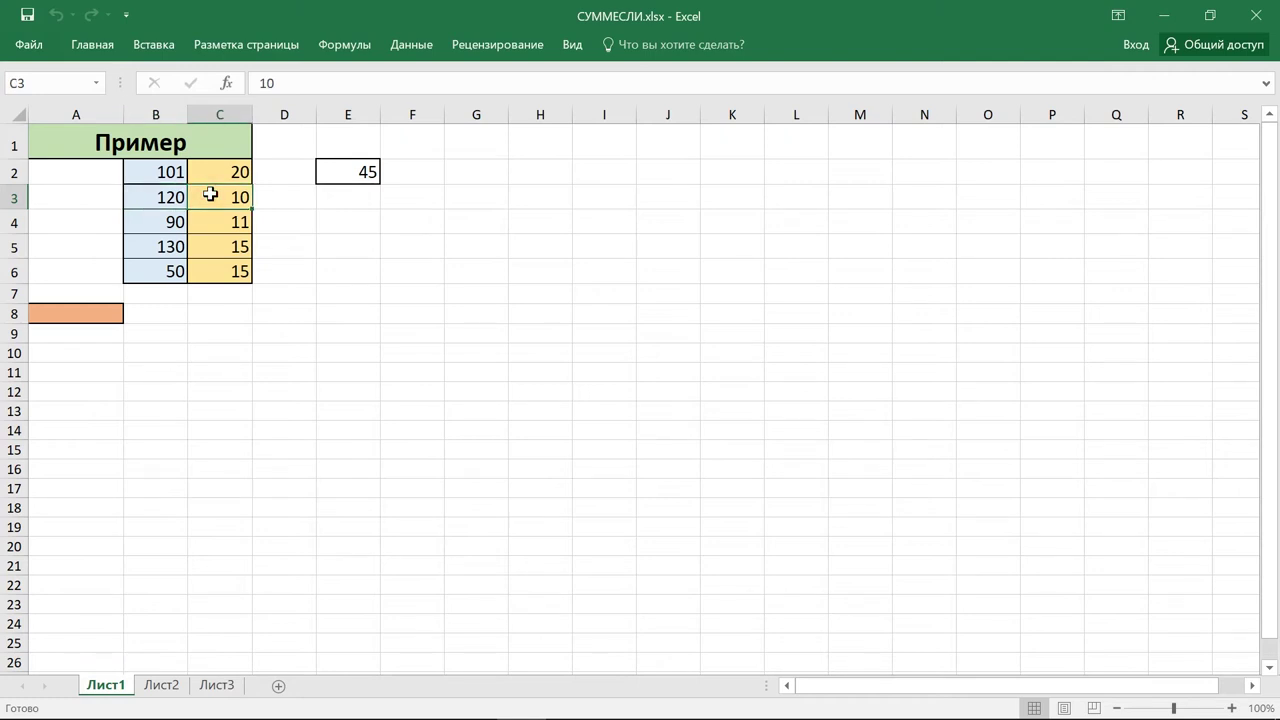
{"action": "left_click", "coordinate": [95, 317]}
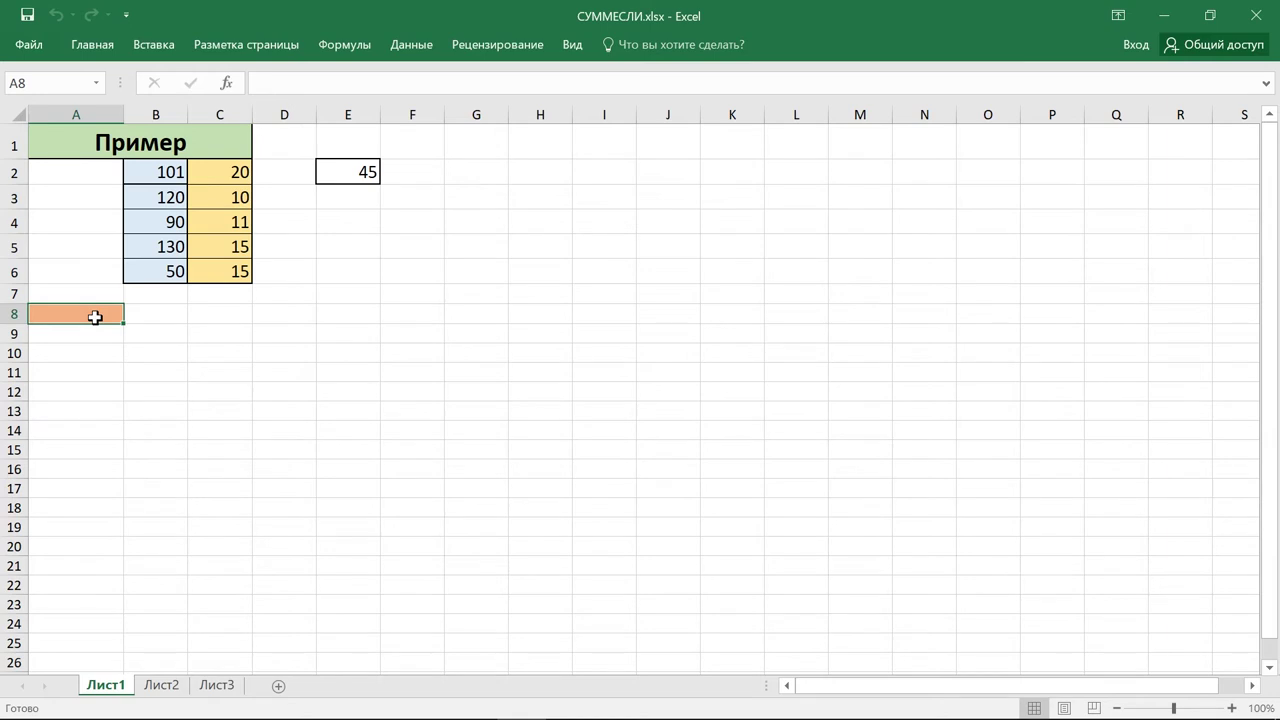
{"action": "type", "text": "=сумм"}
Complete A8 as =СУММЕСЛИ(B2:B6;">100";C2:C6), returning 45.
{"action": "double_click", "coordinate": [121, 352]}
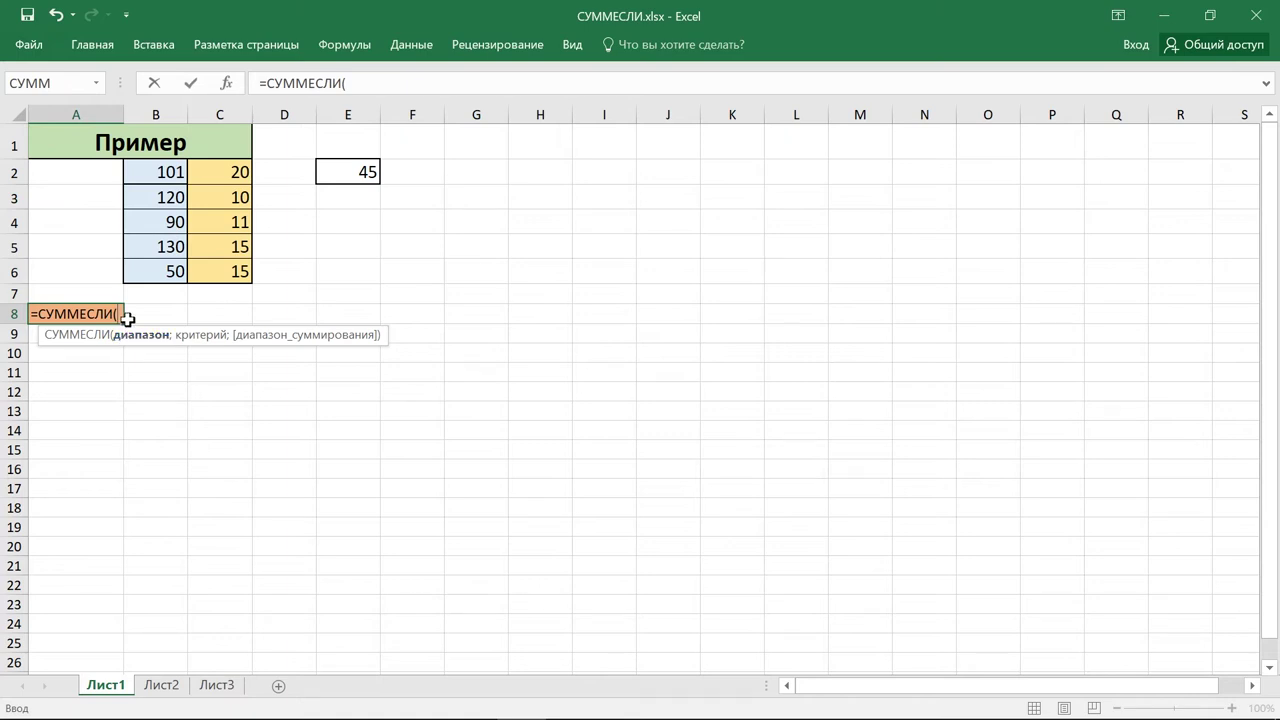
{"action": "left_click_drag", "start_coordinate": [165, 172], "coordinate": [165, 272]}
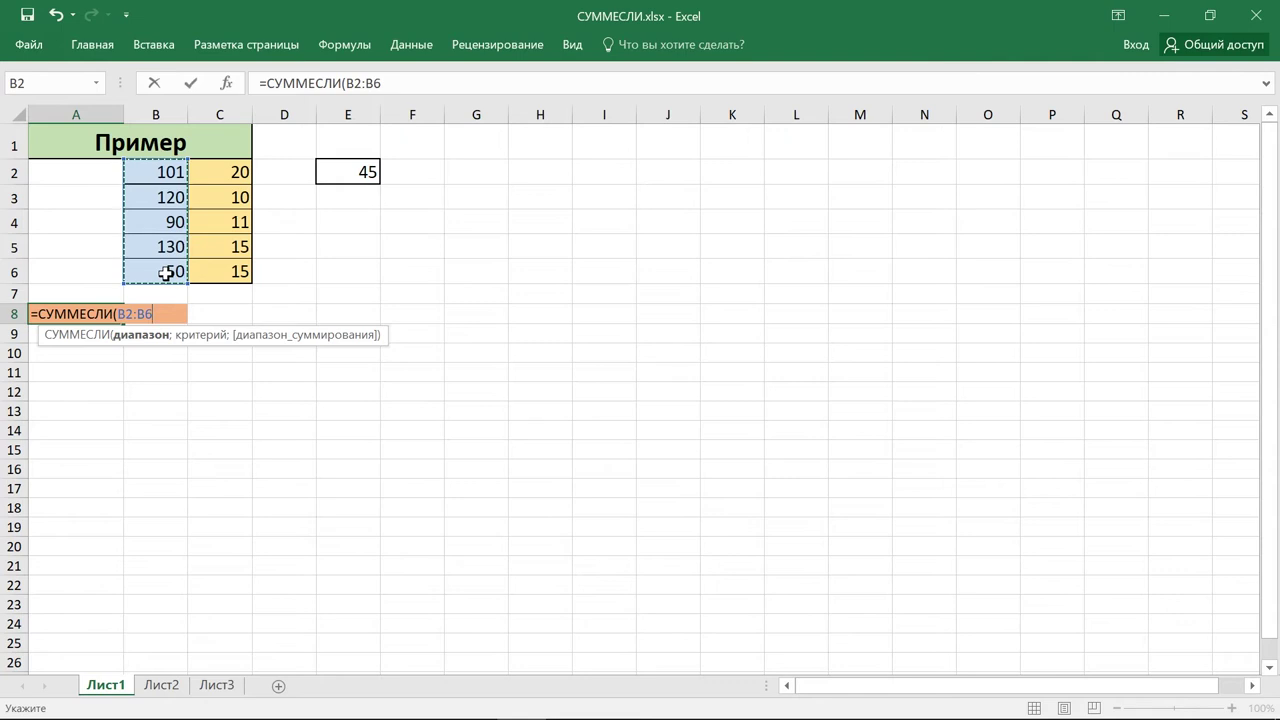
{"action": "type", "text": ";"}
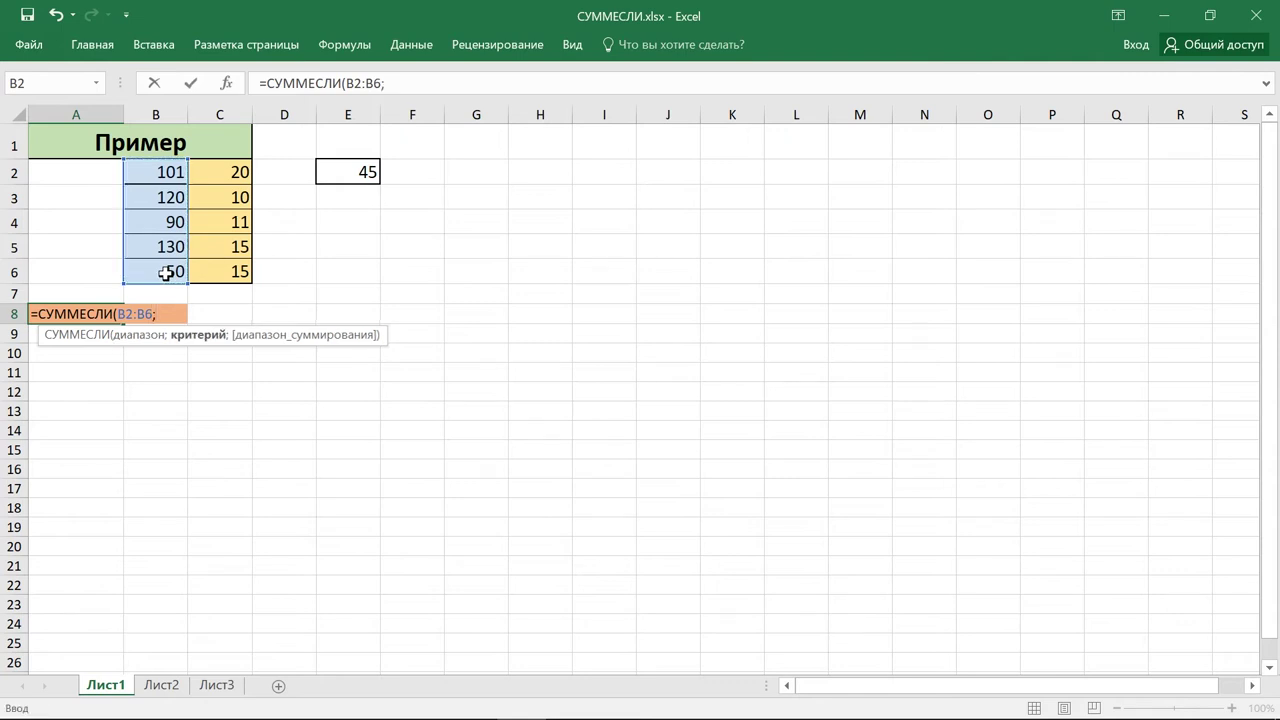
{"action": "type", "text": "\"\""}
{"action": "left_click", "coordinate": [163, 313]}
{"action": "type", "text": ">100"}
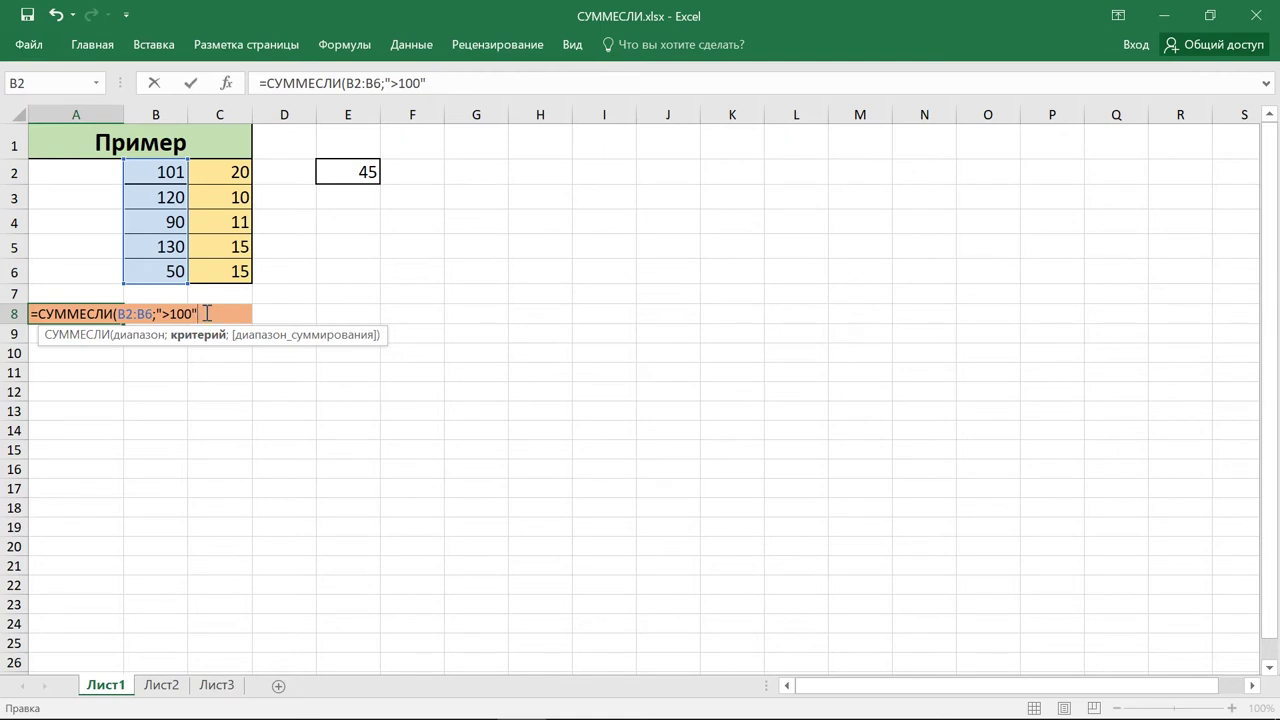
{"action": "type", "text": ";"}
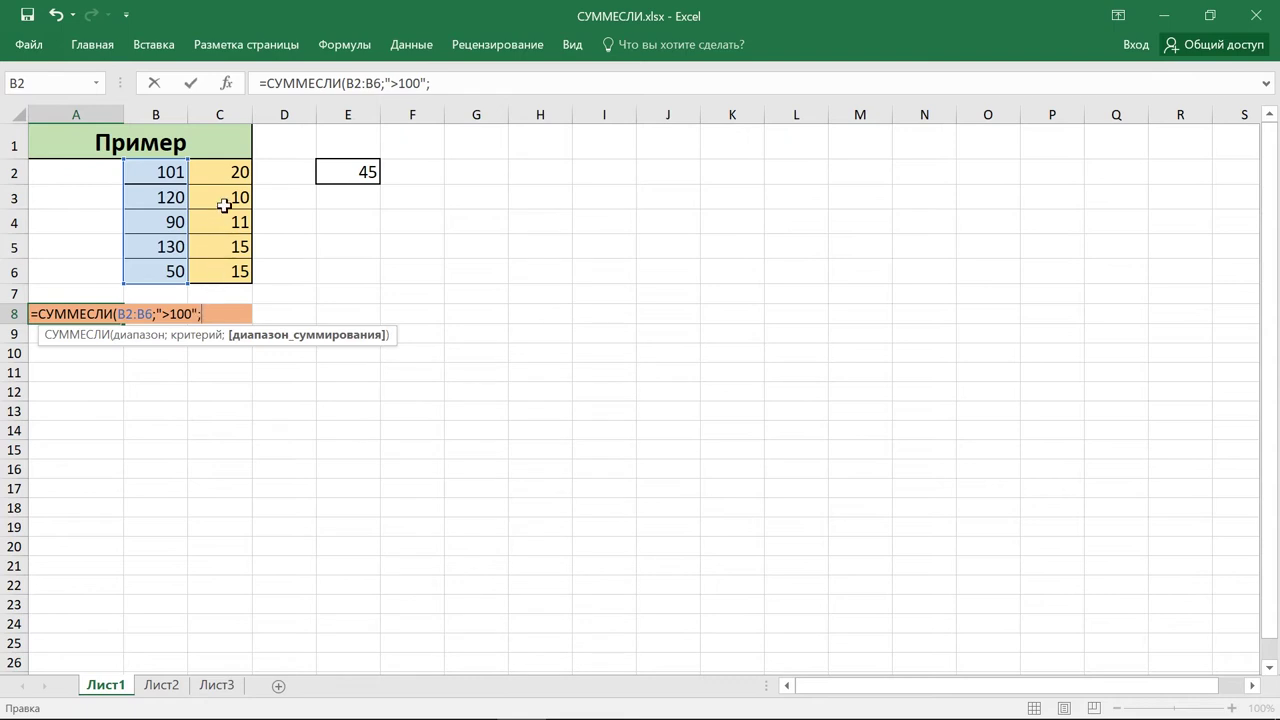
{"action": "left_click_drag", "start_coordinate": [232, 172], "coordinate": [244, 274]}
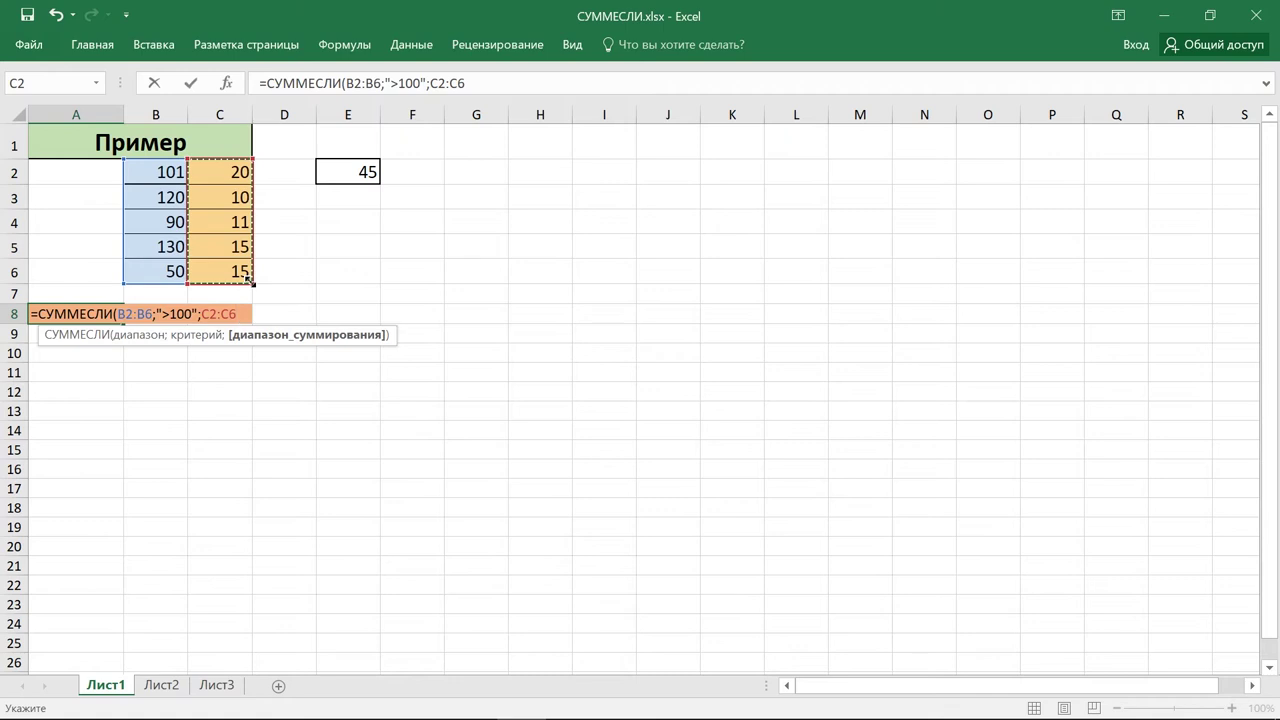
{"action": "key", "text": "Return"}
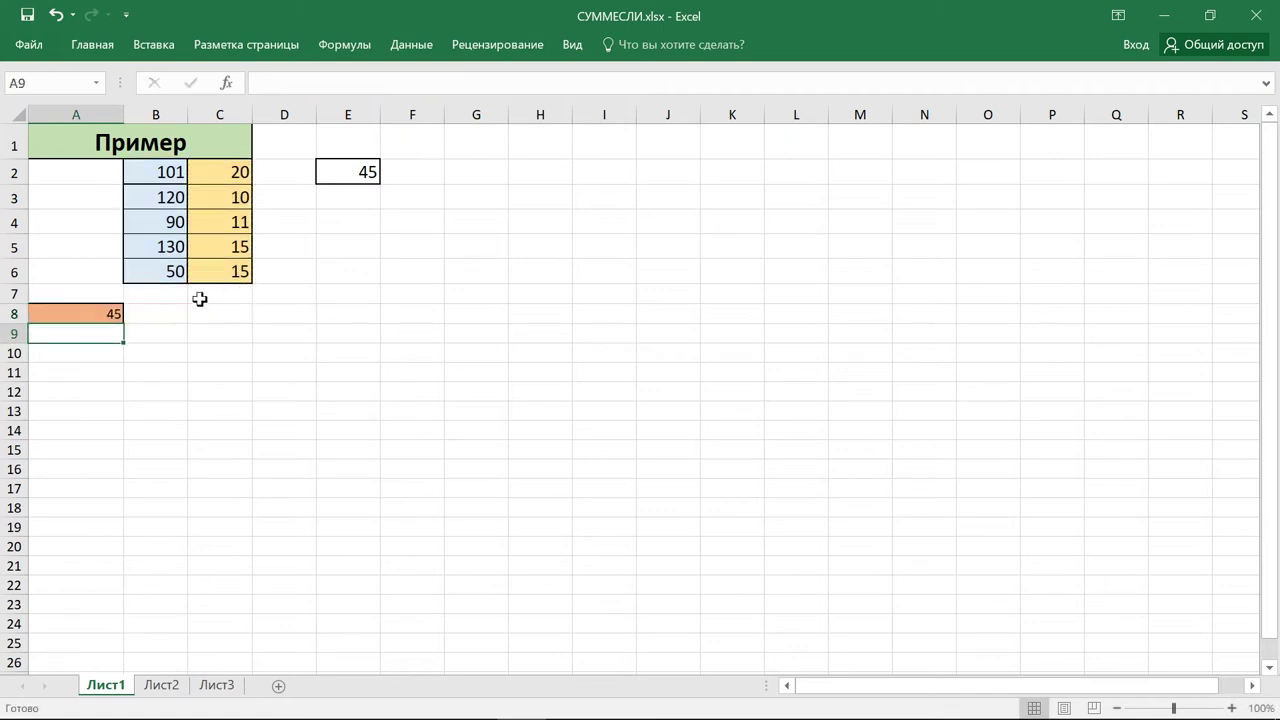
{"action": "left_click", "coordinate": [85, 315]}
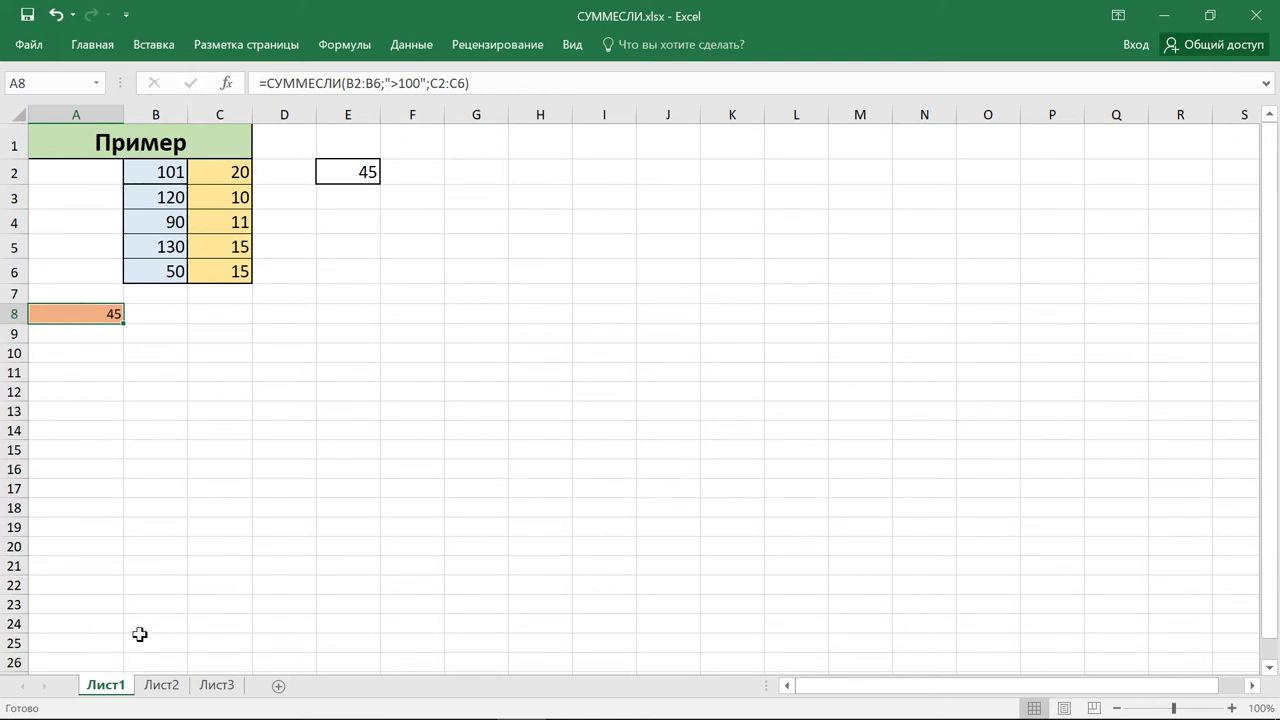
On Лист2, start a СУММЕСЛИ formula in the yellow answer cell A9.
{"action": "left_click", "coordinate": [160, 685]}
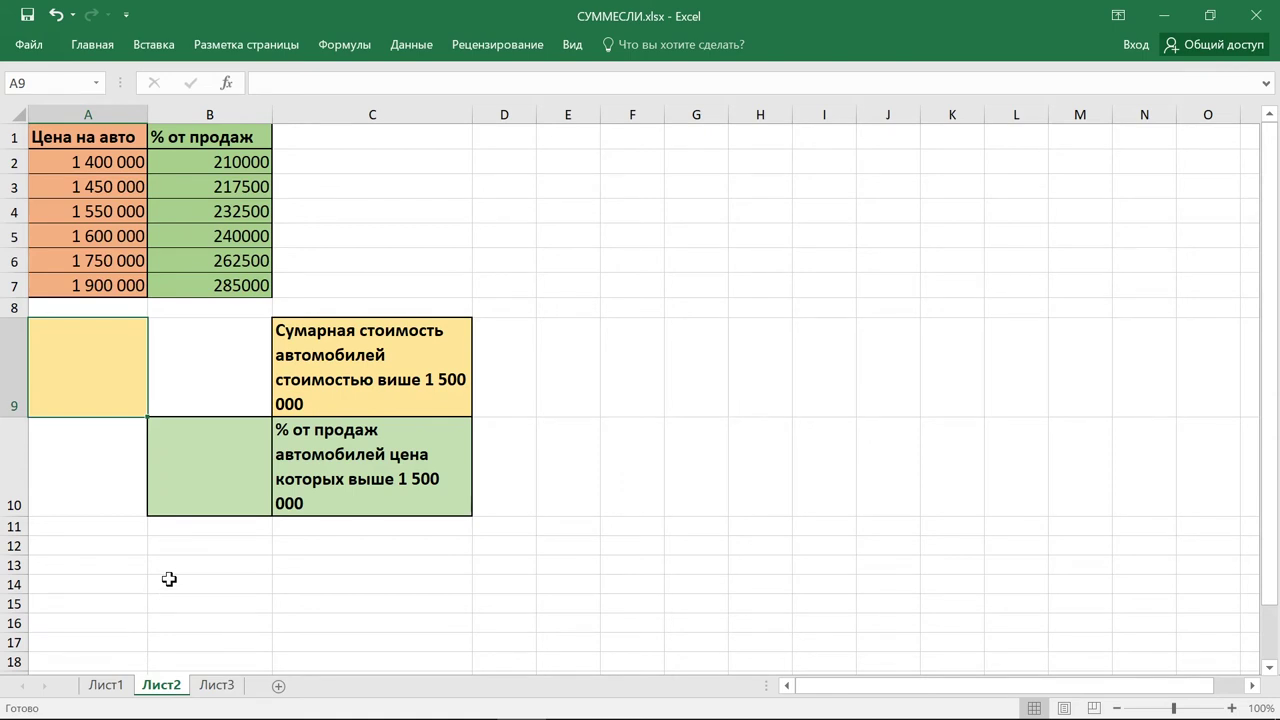
{"action": "left_click", "coordinate": [355, 403]}
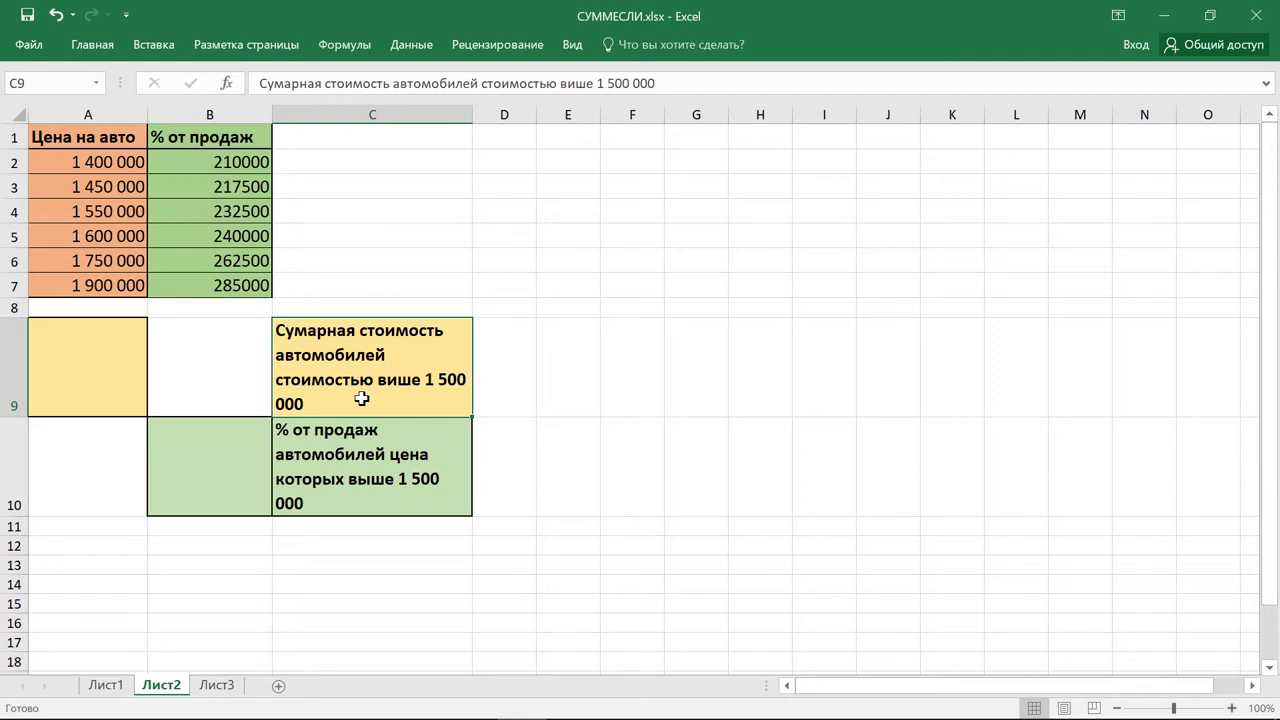
{"action": "left_click", "coordinate": [57, 387]}
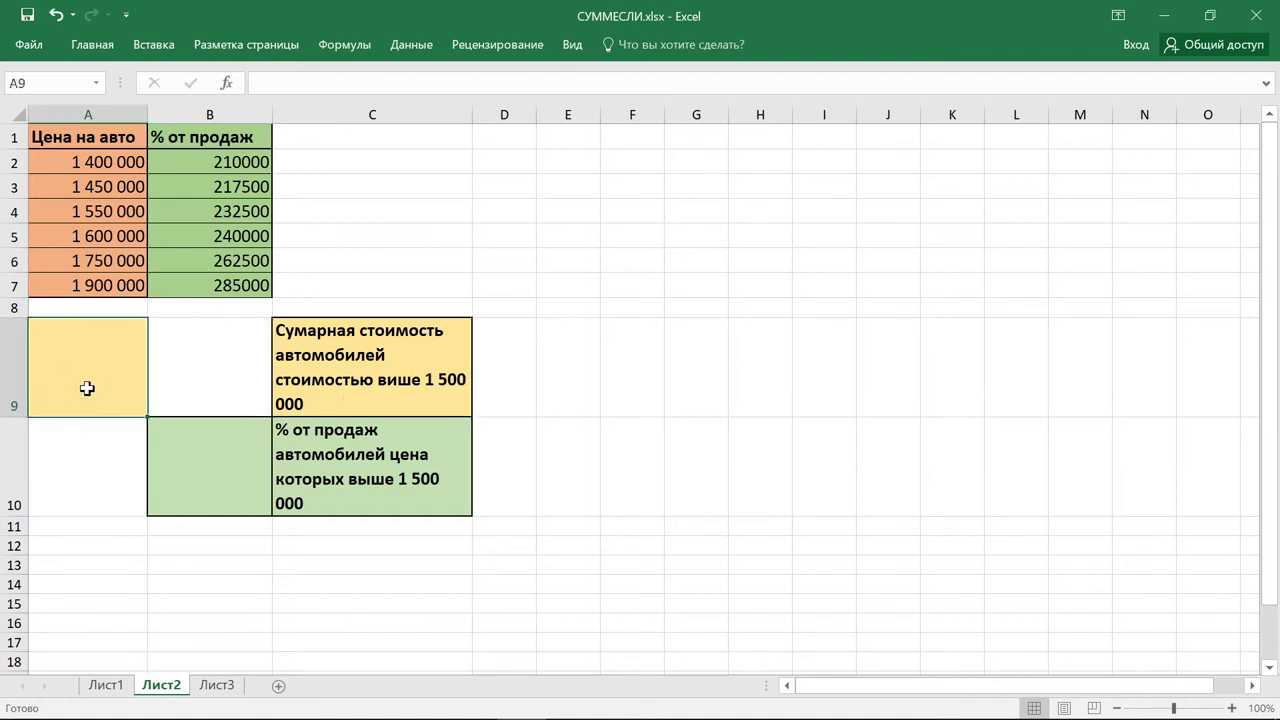
{"action": "type", "text": "=сумм"}
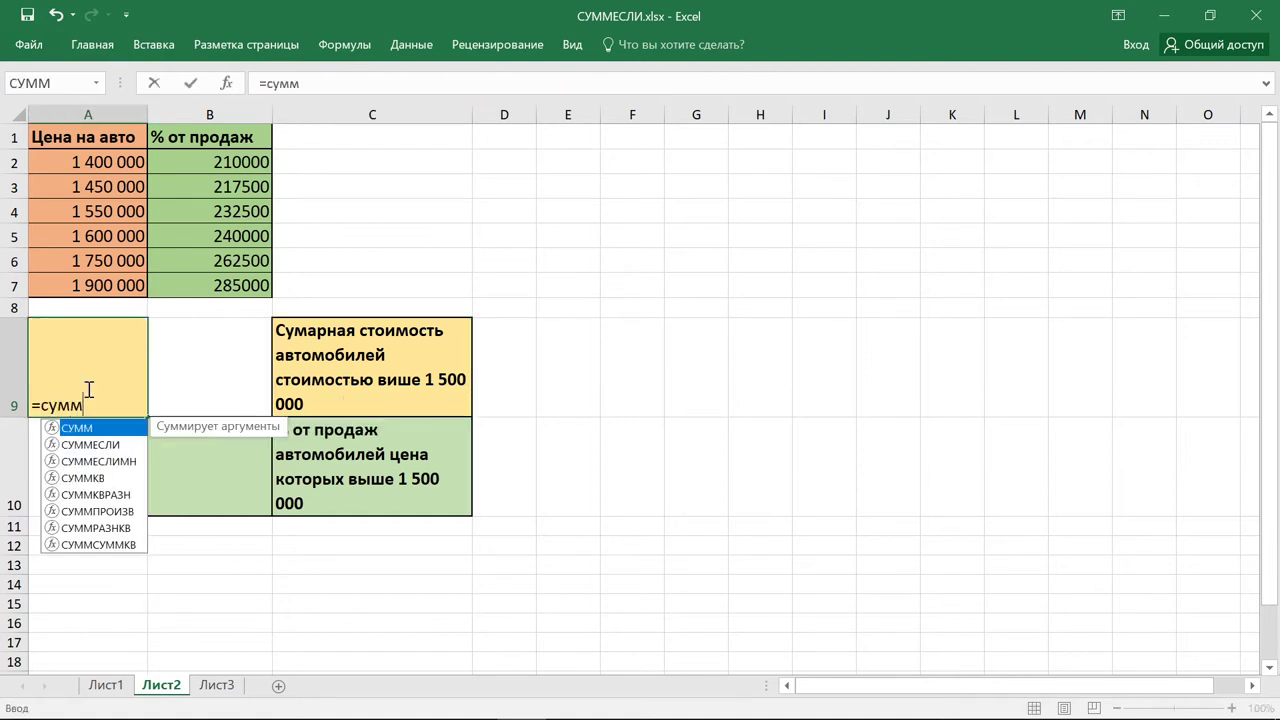
{"action": "left_click", "coordinate": [93, 447]}
{"action": "double_click", "coordinate": [93, 447]}
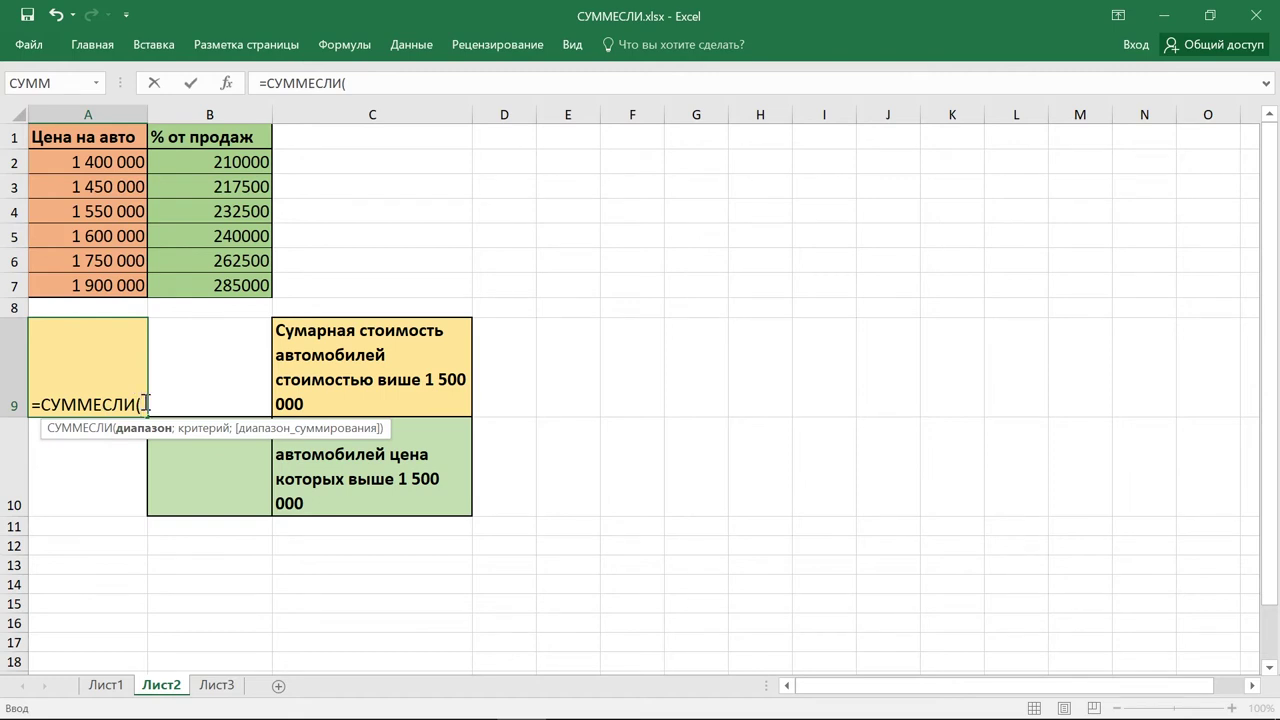
Give it range A2:A7 and criterion ">1500000", returning 6800000.
{"action": "left_click", "coordinate": [104, 163]}
{"action": "left_click_drag", "start_coordinate": [104, 163], "coordinate": [118, 283]}
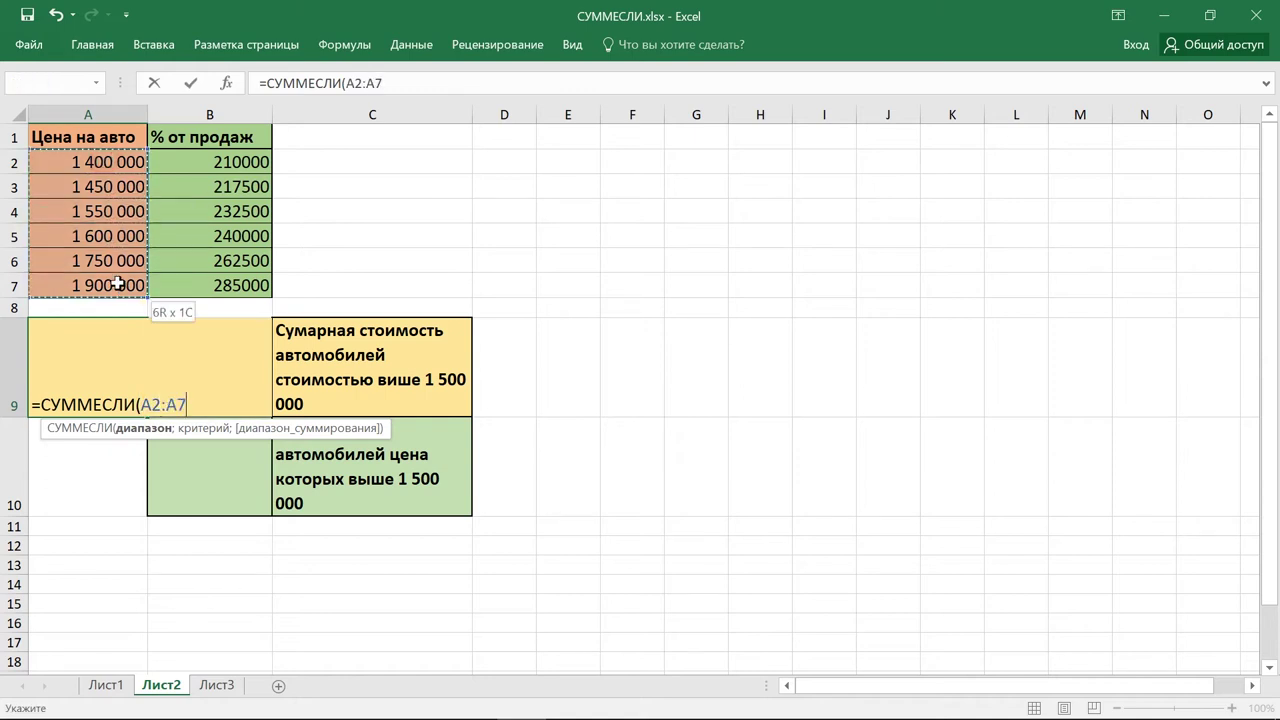
{"action": "type", "text": ";"}
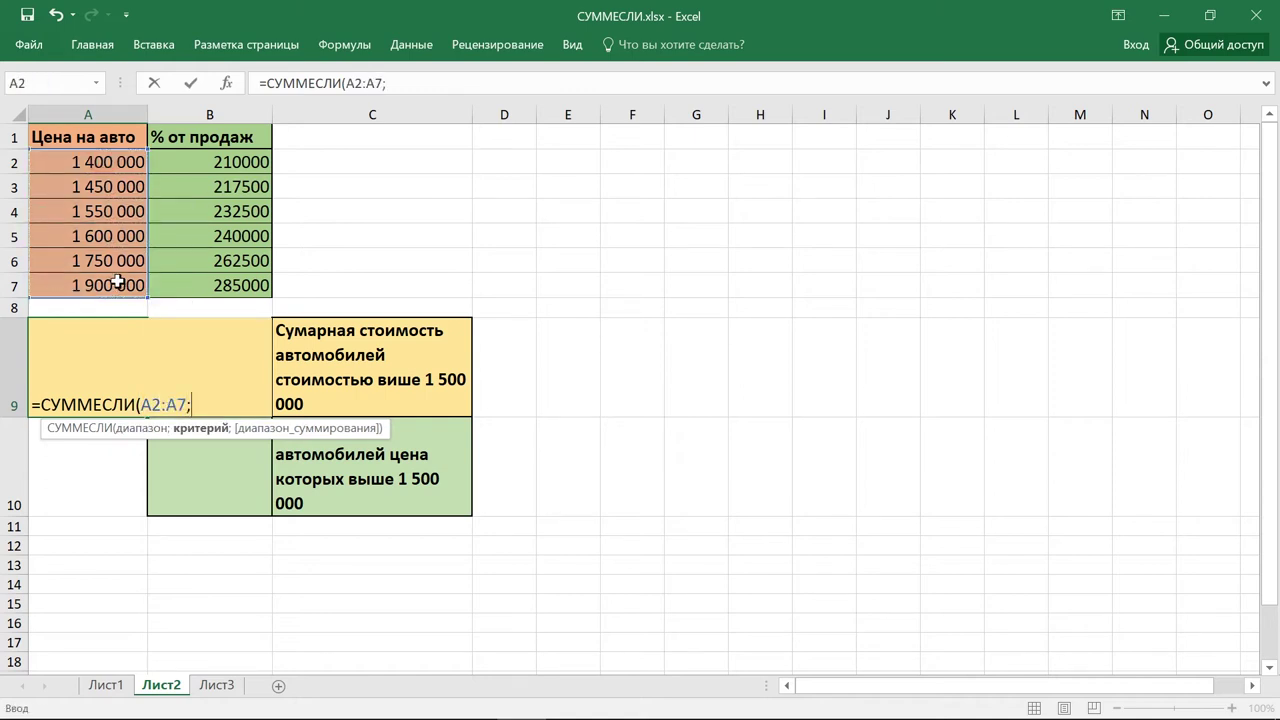
{"action": "type", "text": "\"\""}
{"action": "left_click", "coordinate": [199, 402]}
{"action": "type", "text": ">1500000"}
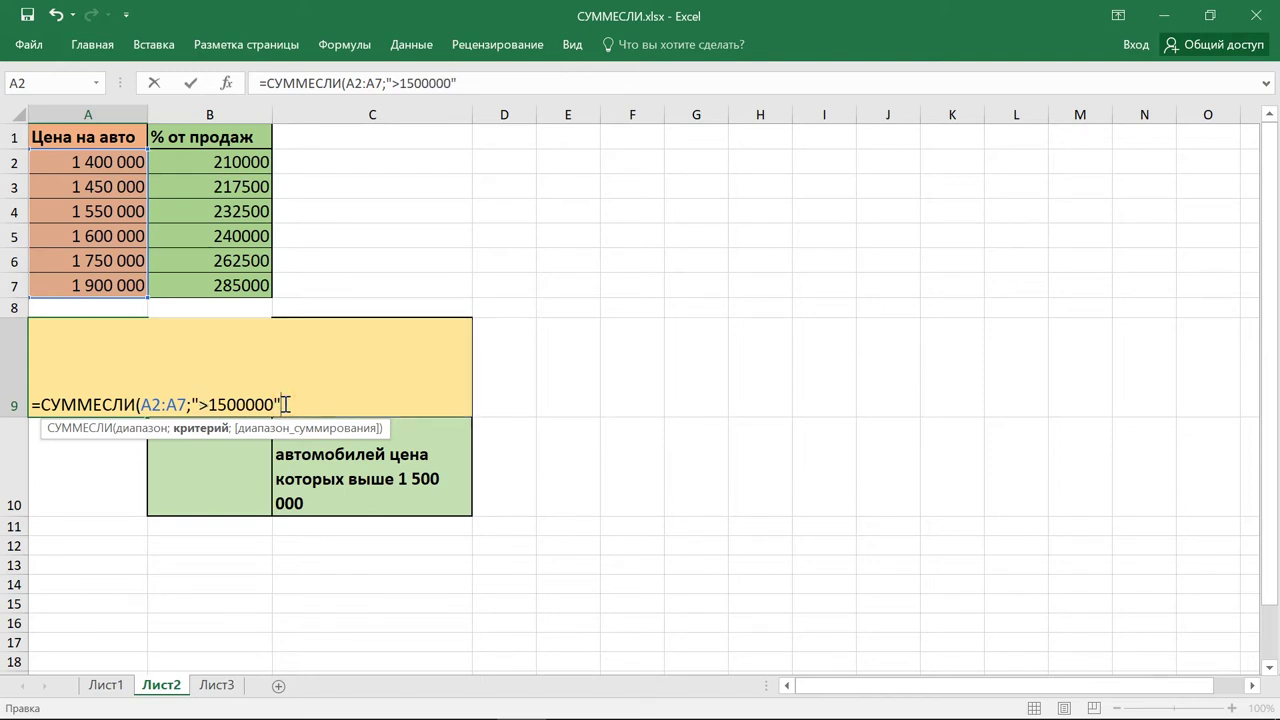
{"action": "key", "text": "alt"}
{"action": "key", "text": "я"}
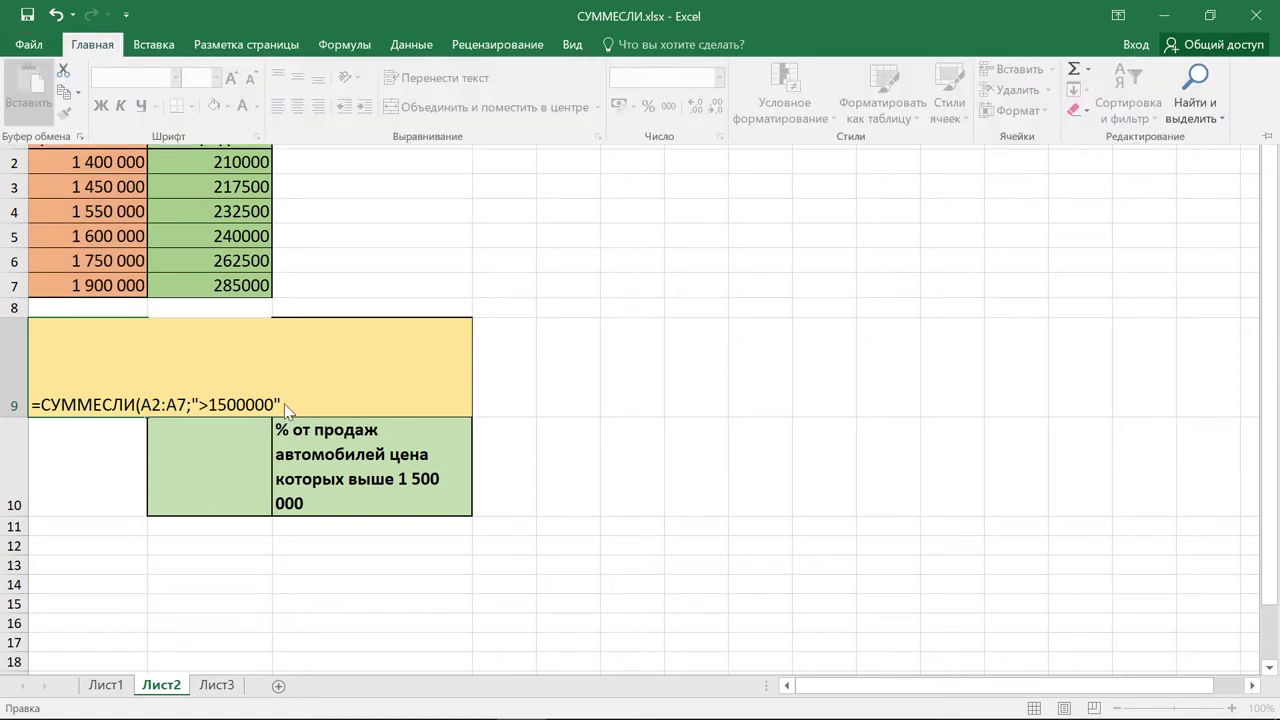
{"action": "key", "text": "Escape"}
{"action": "key", "text": "Return"}
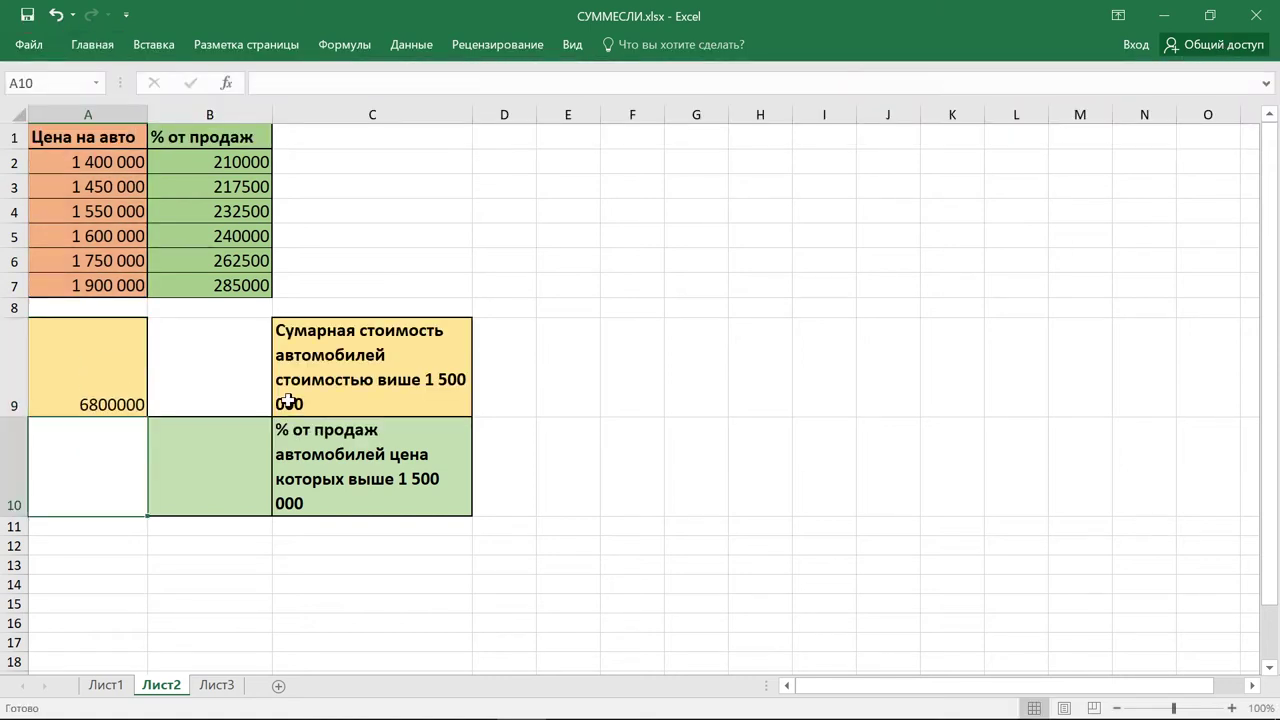
{"action": "left_click", "coordinate": [111, 371]}
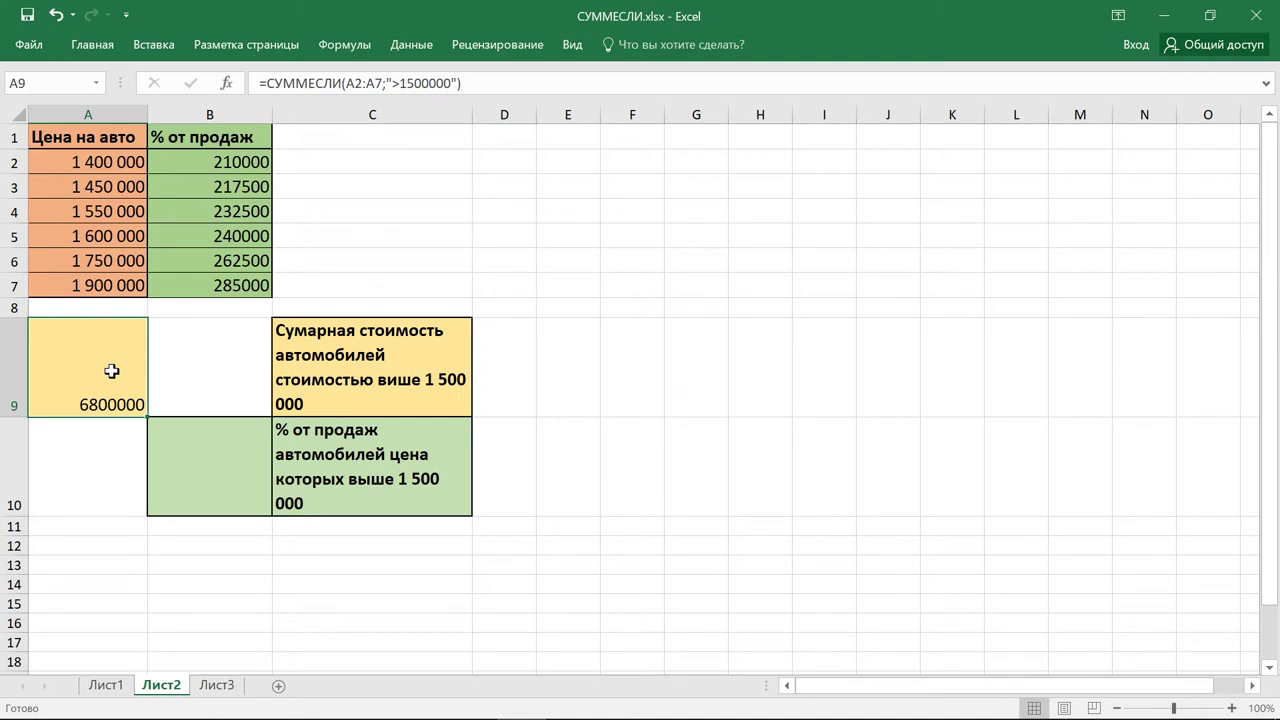
{"action": "double_click", "coordinate": [110, 372]}
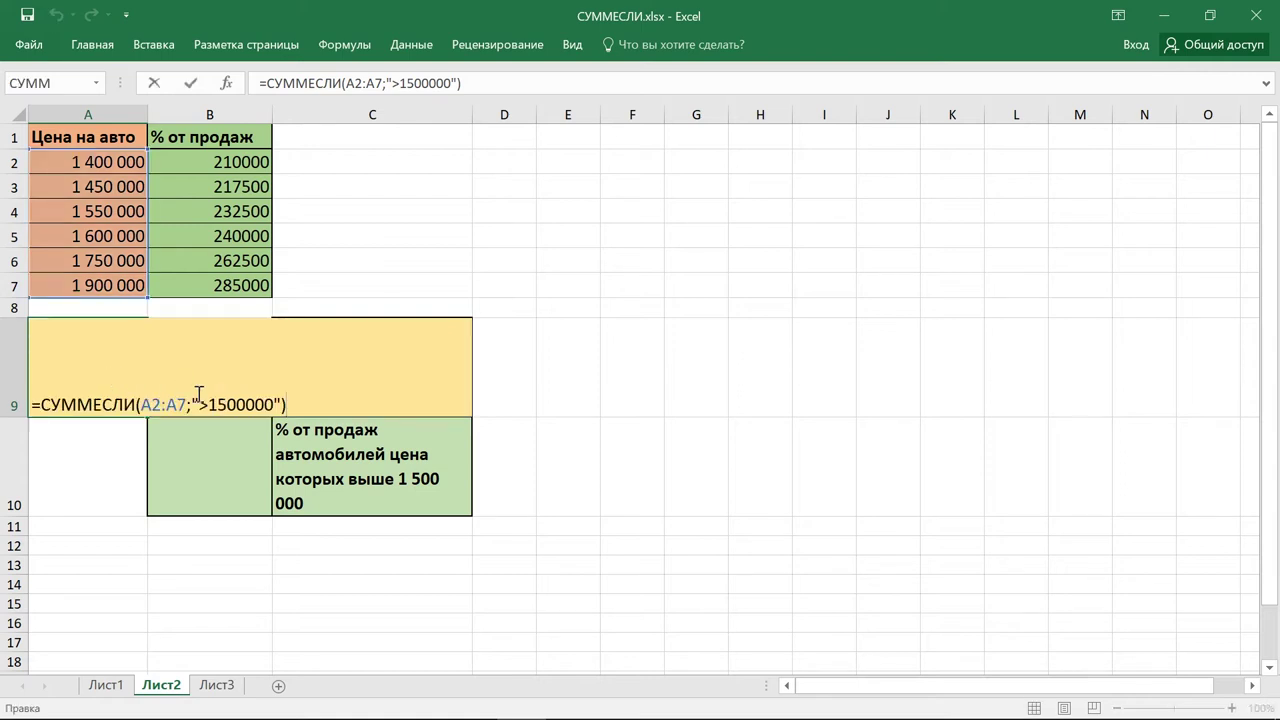
{"action": "left_click", "coordinate": [255, 404]}
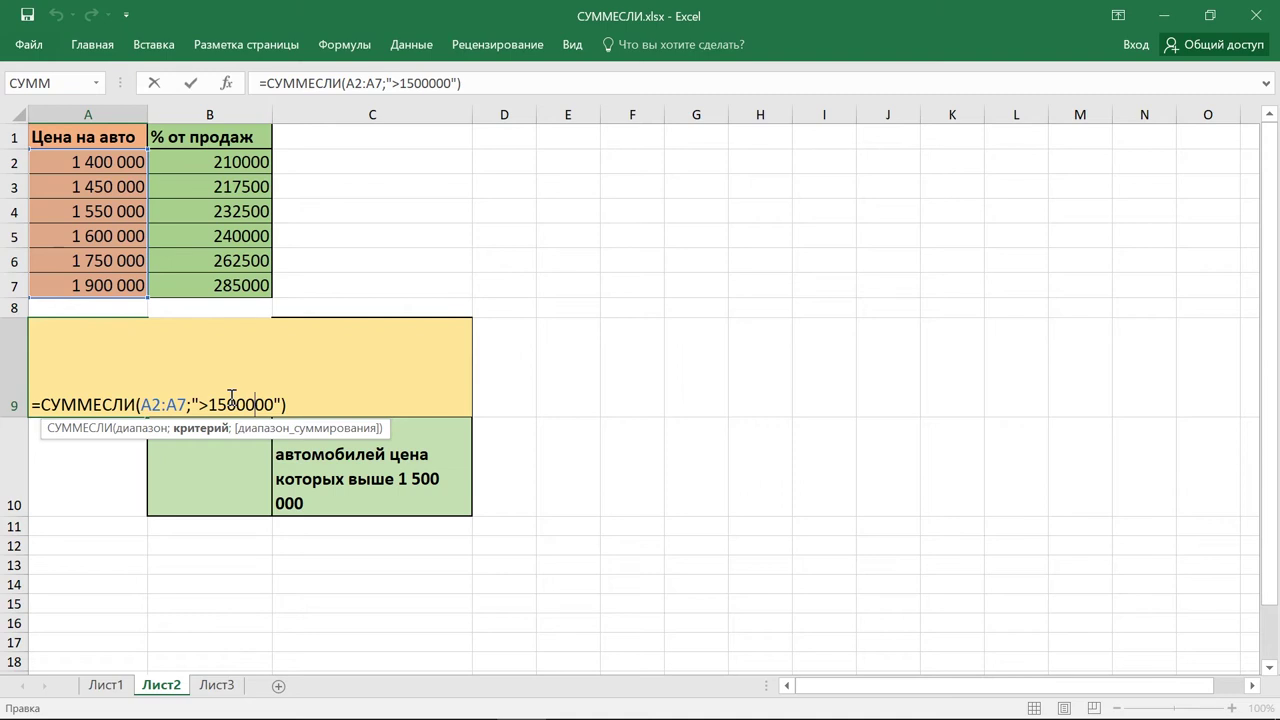
{"action": "key", "text": "Return"}
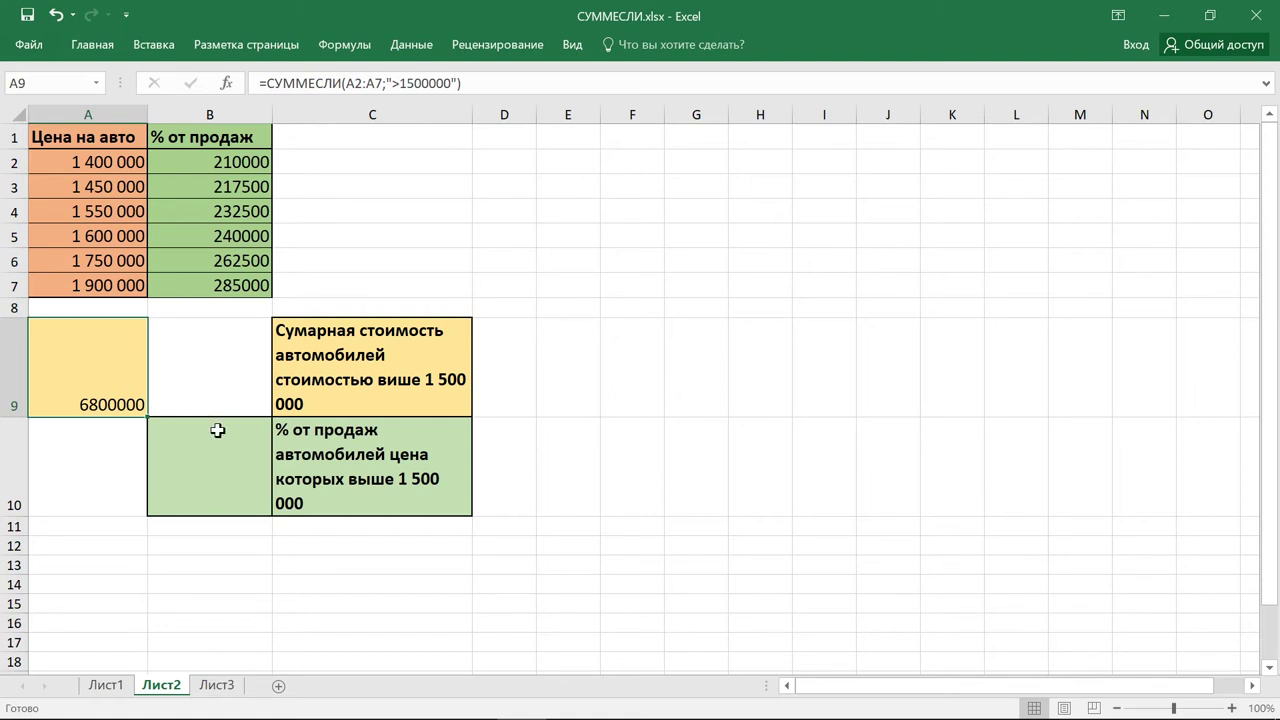
Start a СУММЕСЛИ formula in B10 on Лист2.
{"action": "left_click", "coordinate": [348, 488]}
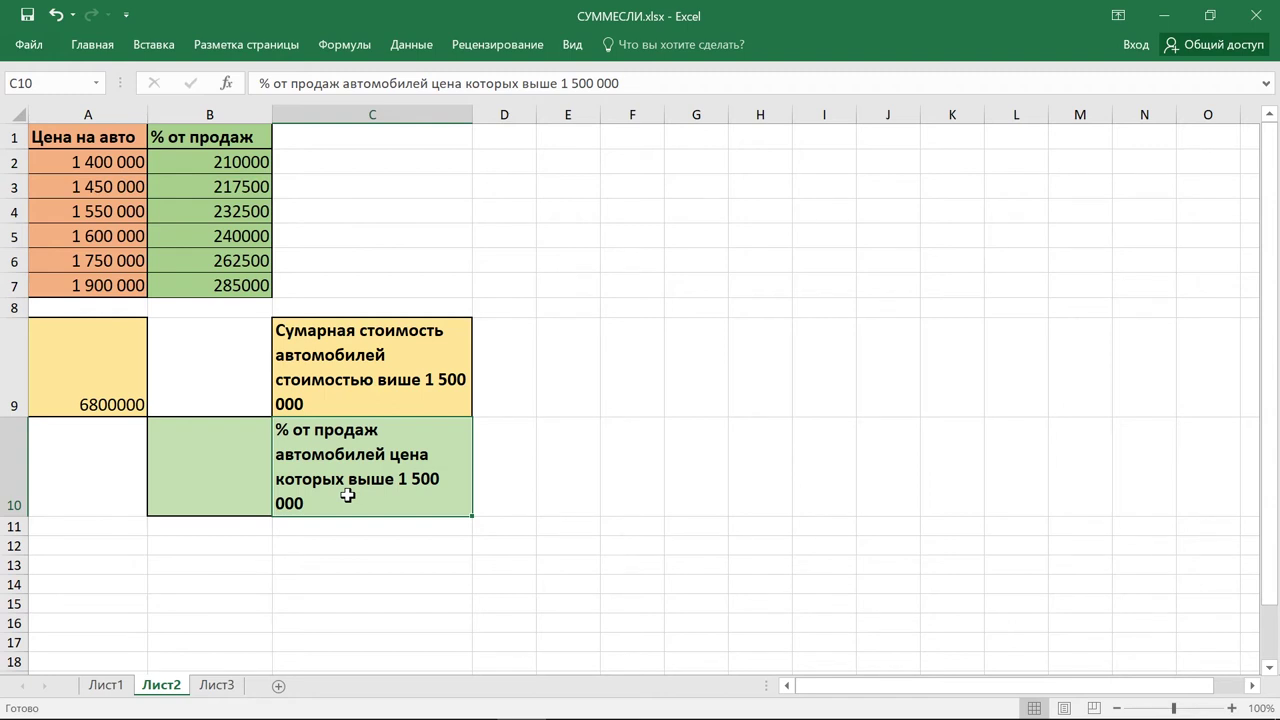
{"action": "left_click", "coordinate": [227, 480]}
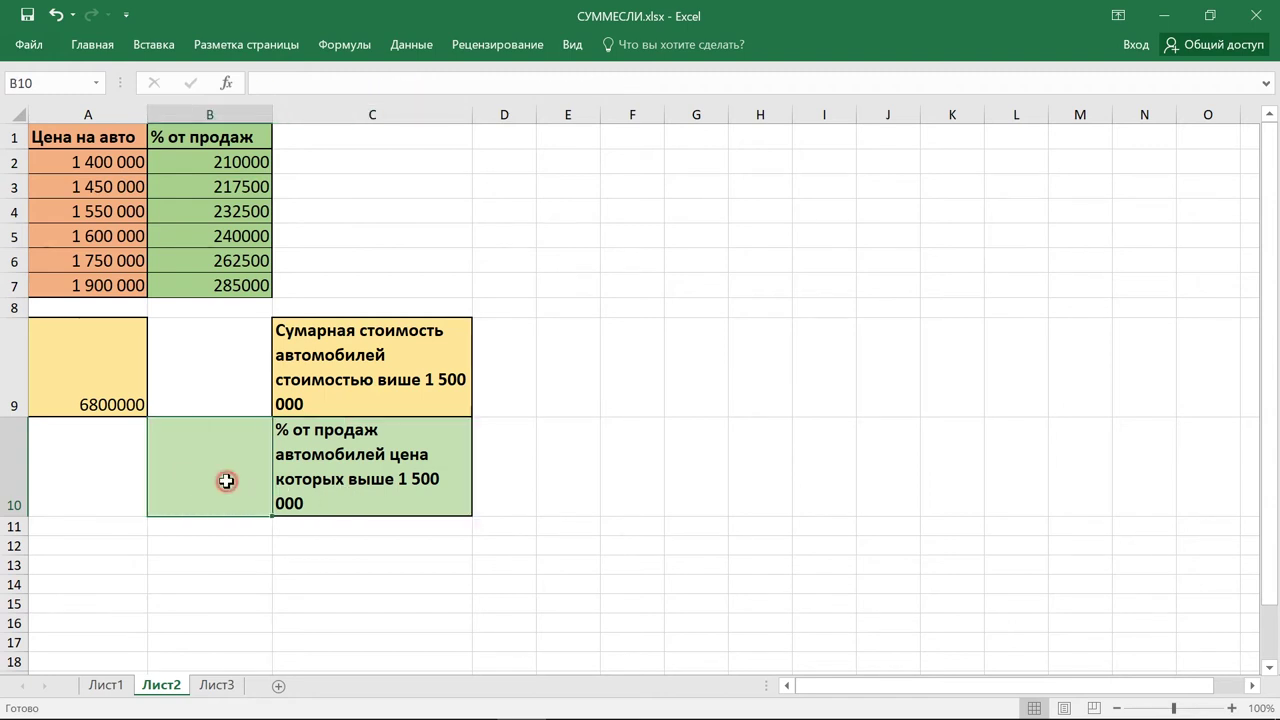
{"action": "type", "text": "=сумм"}
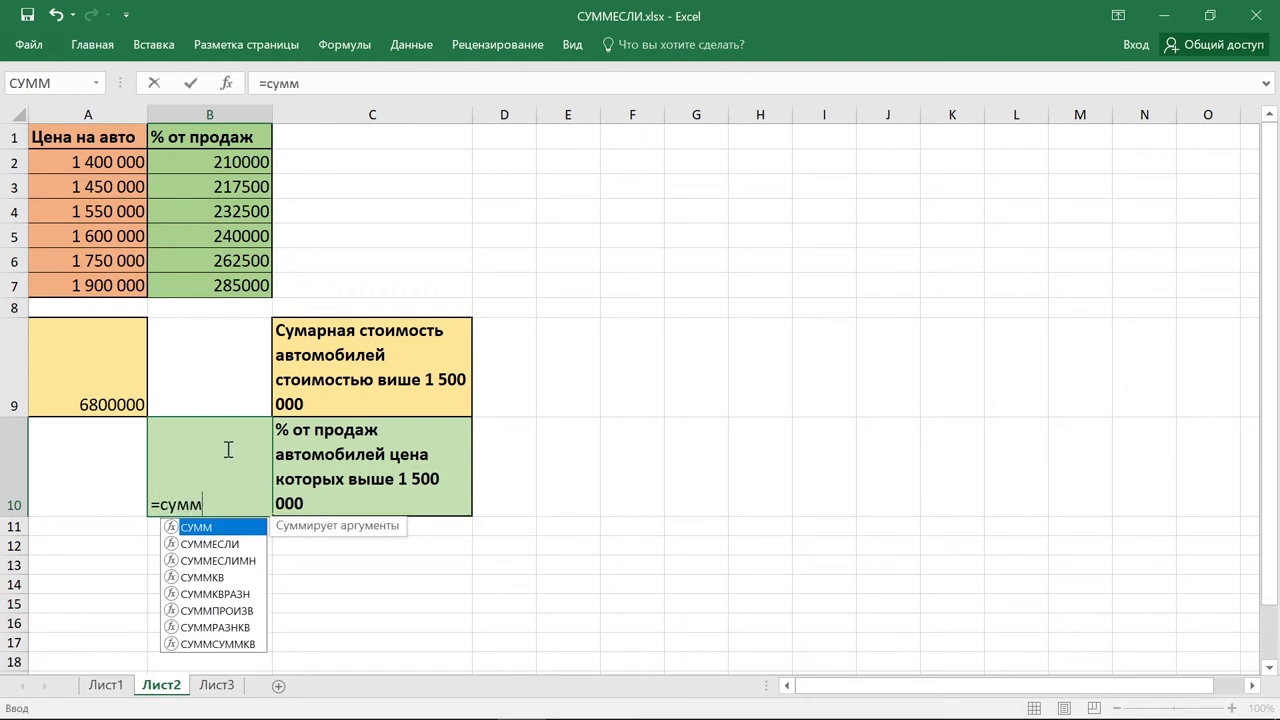
{"action": "double_click", "coordinate": [229, 546]}
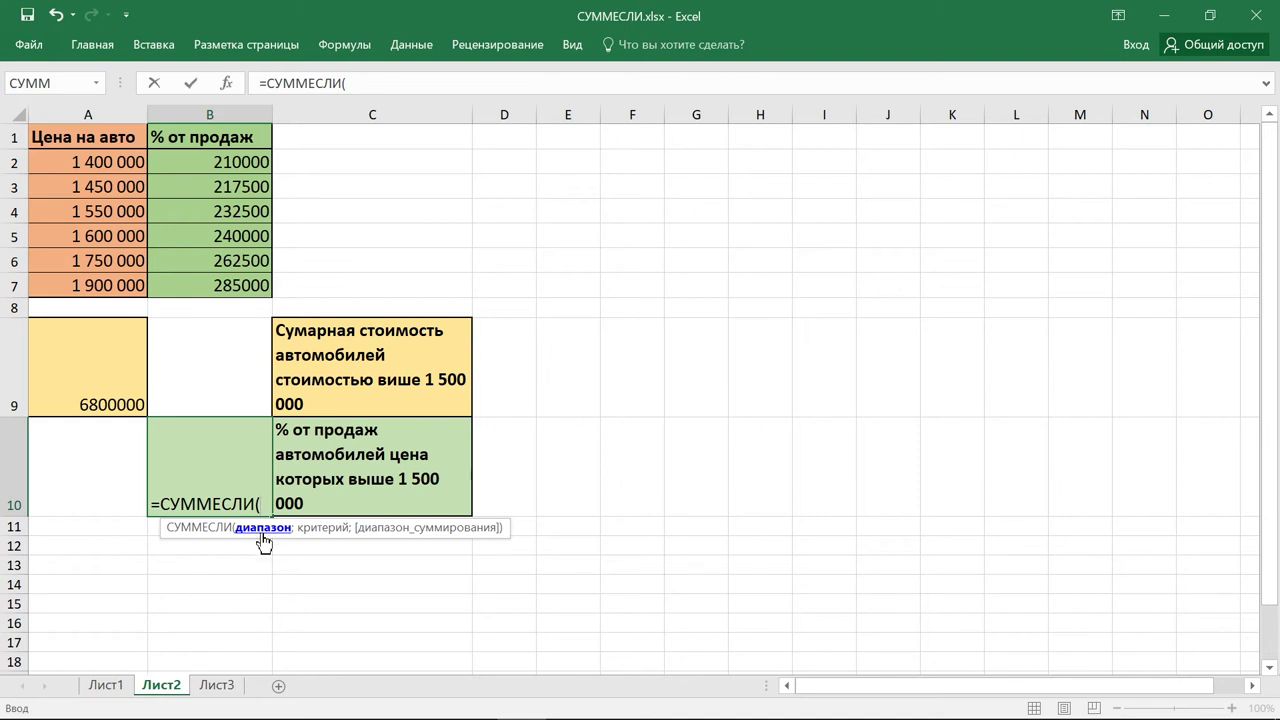
Fill in A2:A7, ">1500000" and sum range B2:B7, returning 1020000.
{"action": "left_click_drag", "start_coordinate": [88, 162], "coordinate": [118, 282]}
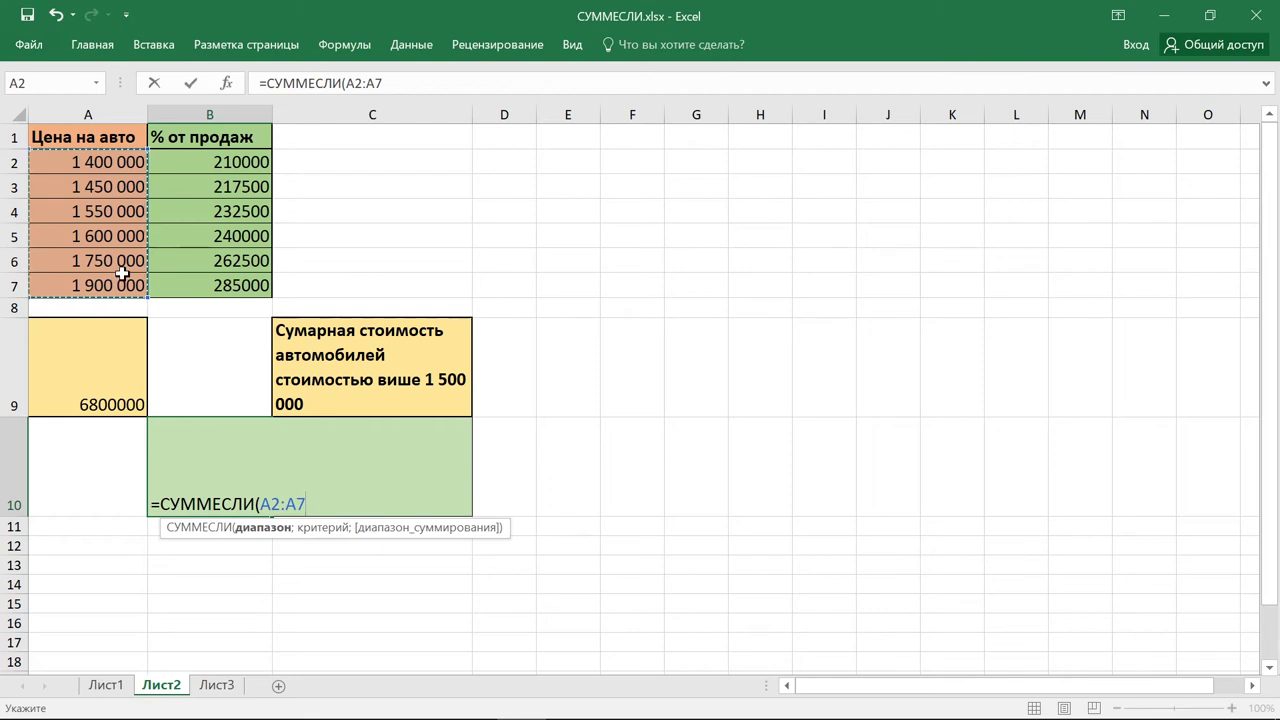
{"action": "type", "text": ";\"\""}
{"action": "left_click", "coordinate": [317, 501]}
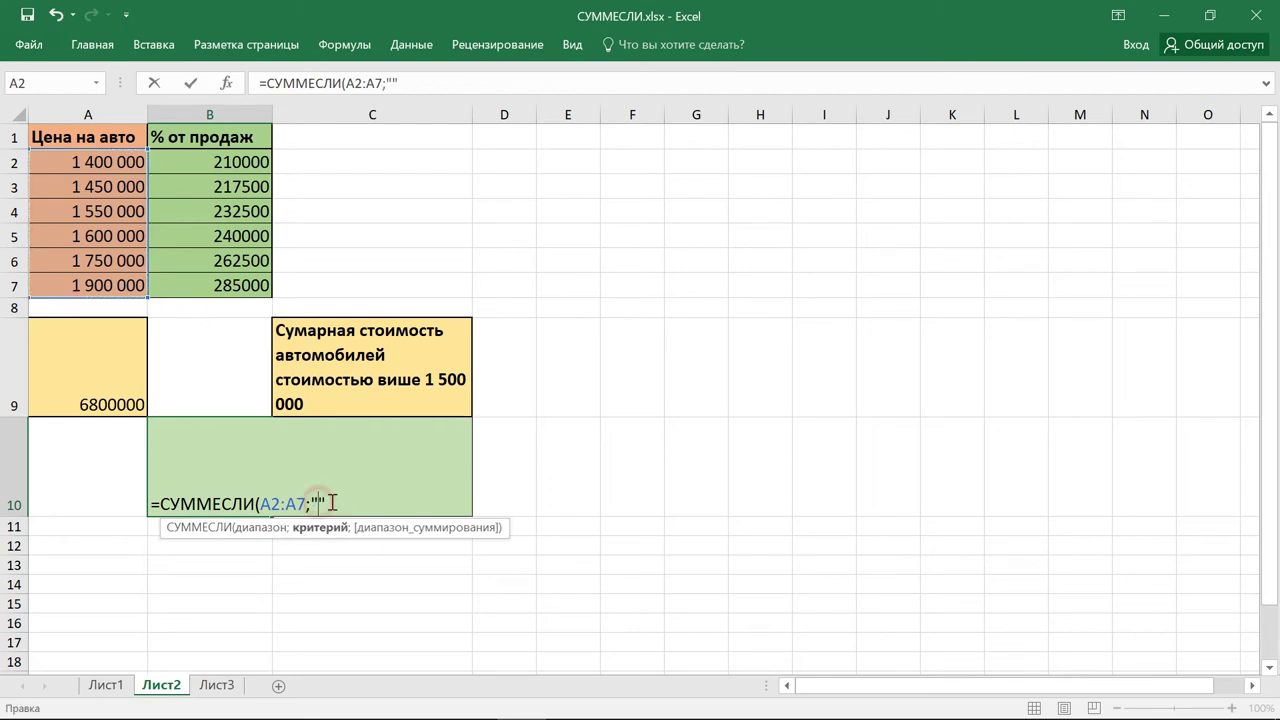
{"action": "type", "text": ">1500000"}
{"action": "left_click", "coordinate": [405, 502]}
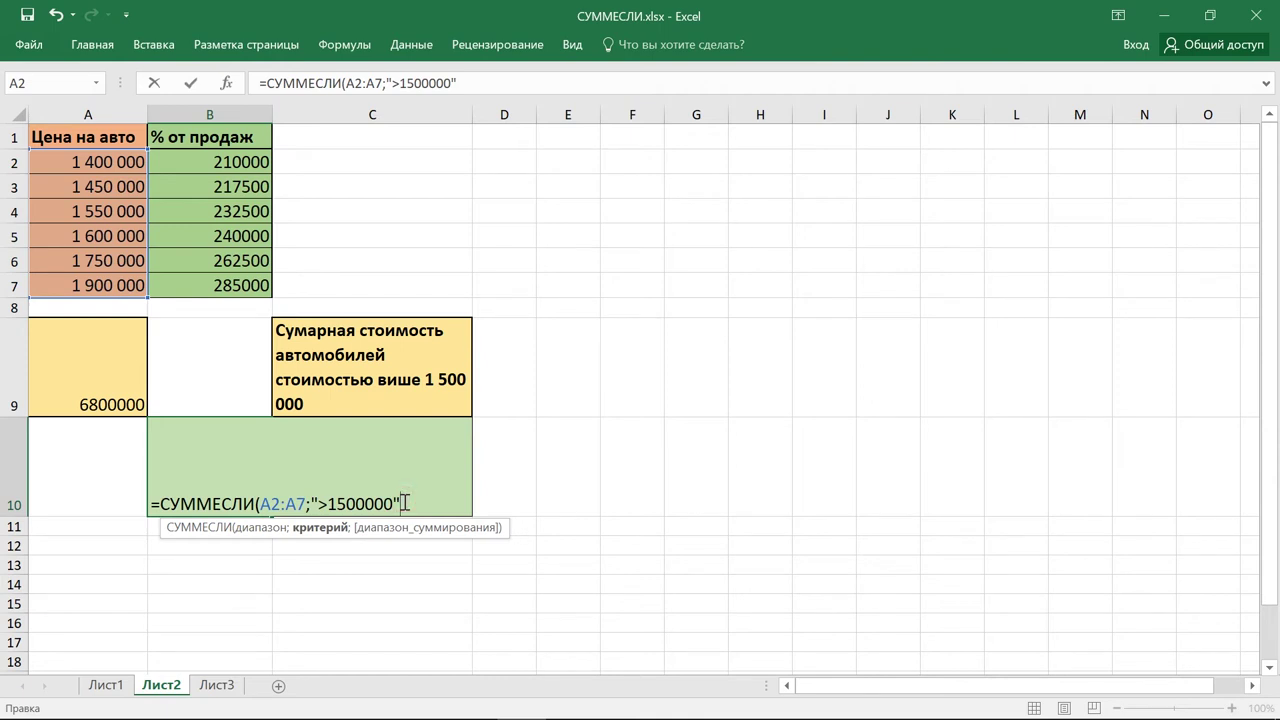
{"action": "type", "text": "$"}
{"action": "key", "text": "BackSpace"}
{"action": "type", "text": ";"}
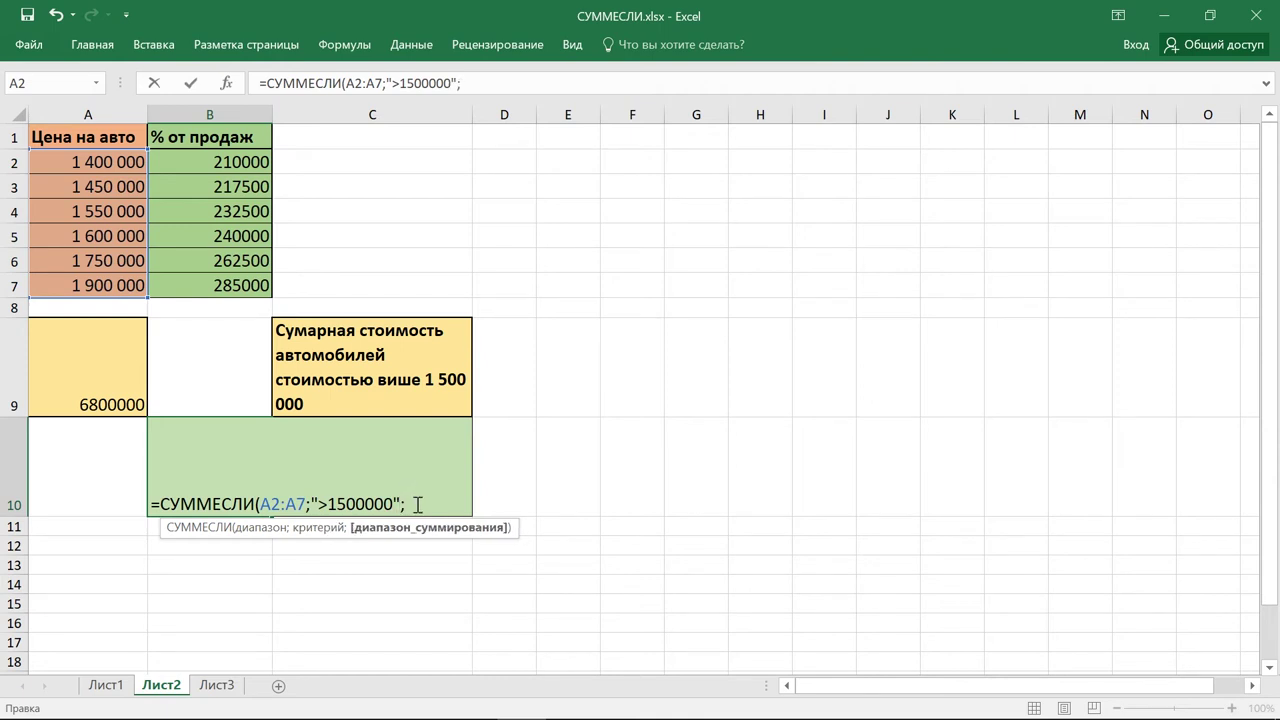
{"action": "left_click_drag", "start_coordinate": [240, 158], "coordinate": [246, 284]}
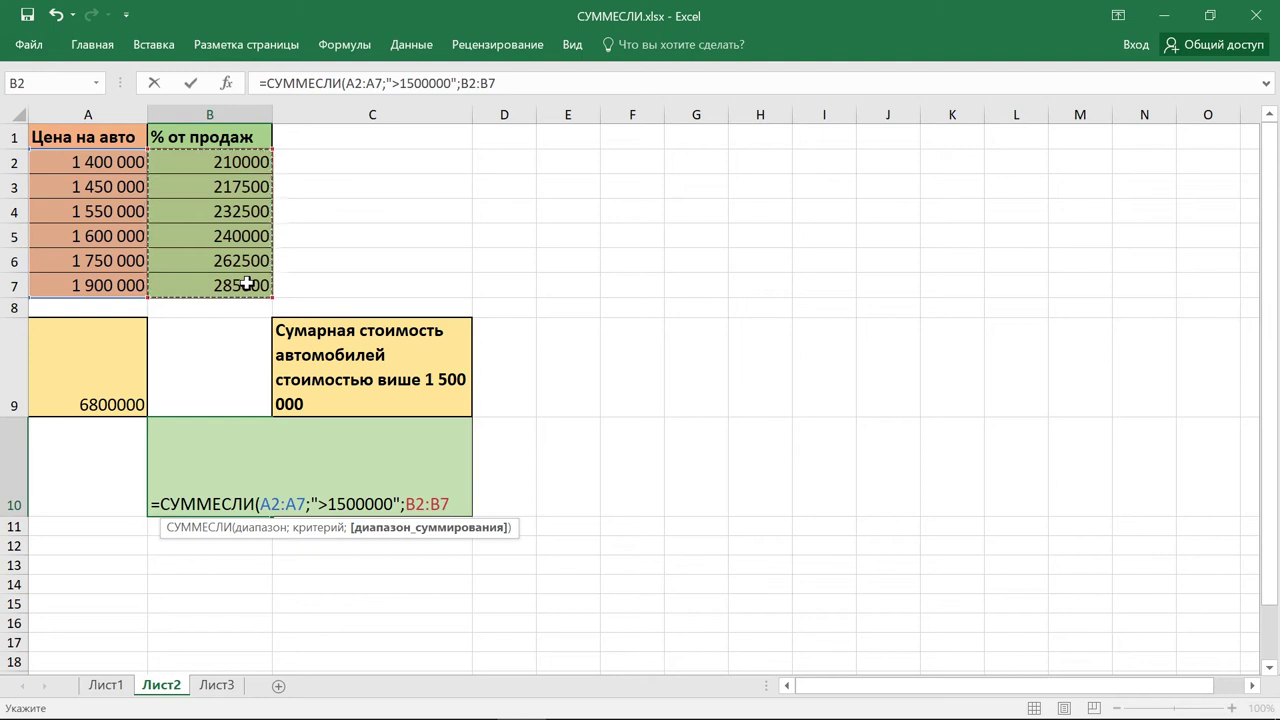
{"action": "key", "text": "Return"}
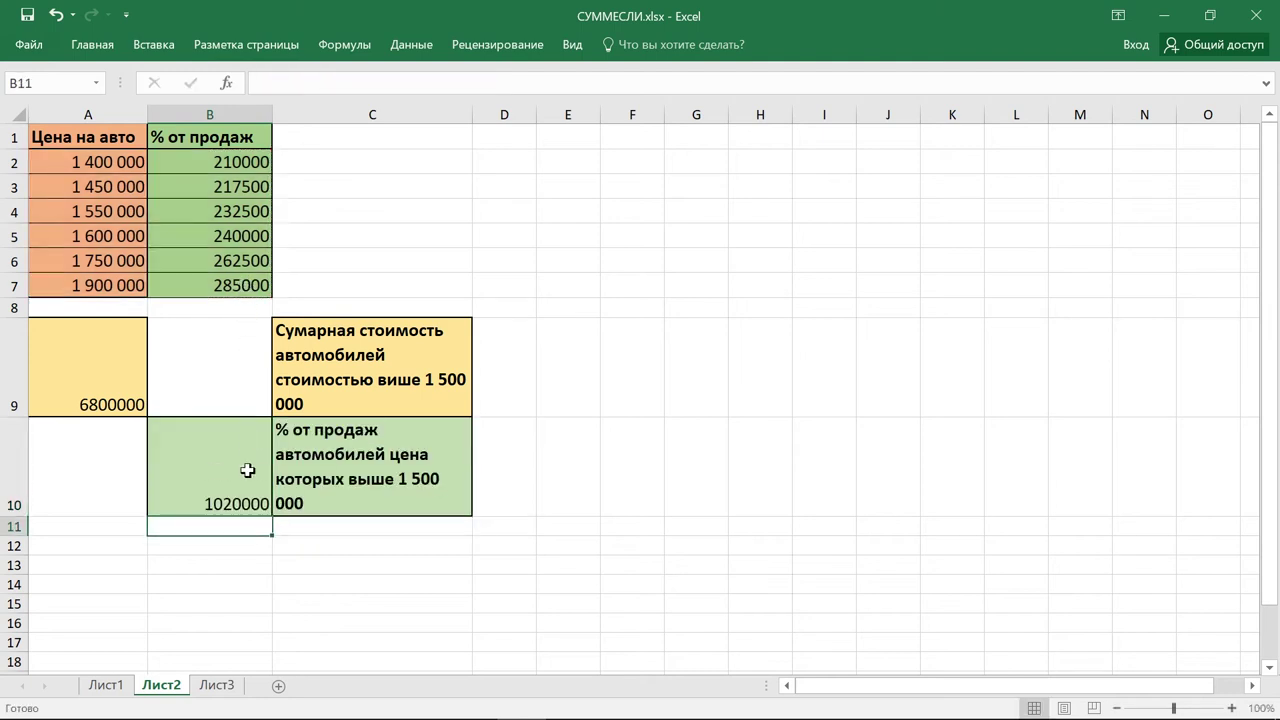
Review the A3, B3, A4 values and the B10 SUMIF formula, then switch to Лист3.
{"action": "left_click", "coordinate": [247, 470]}
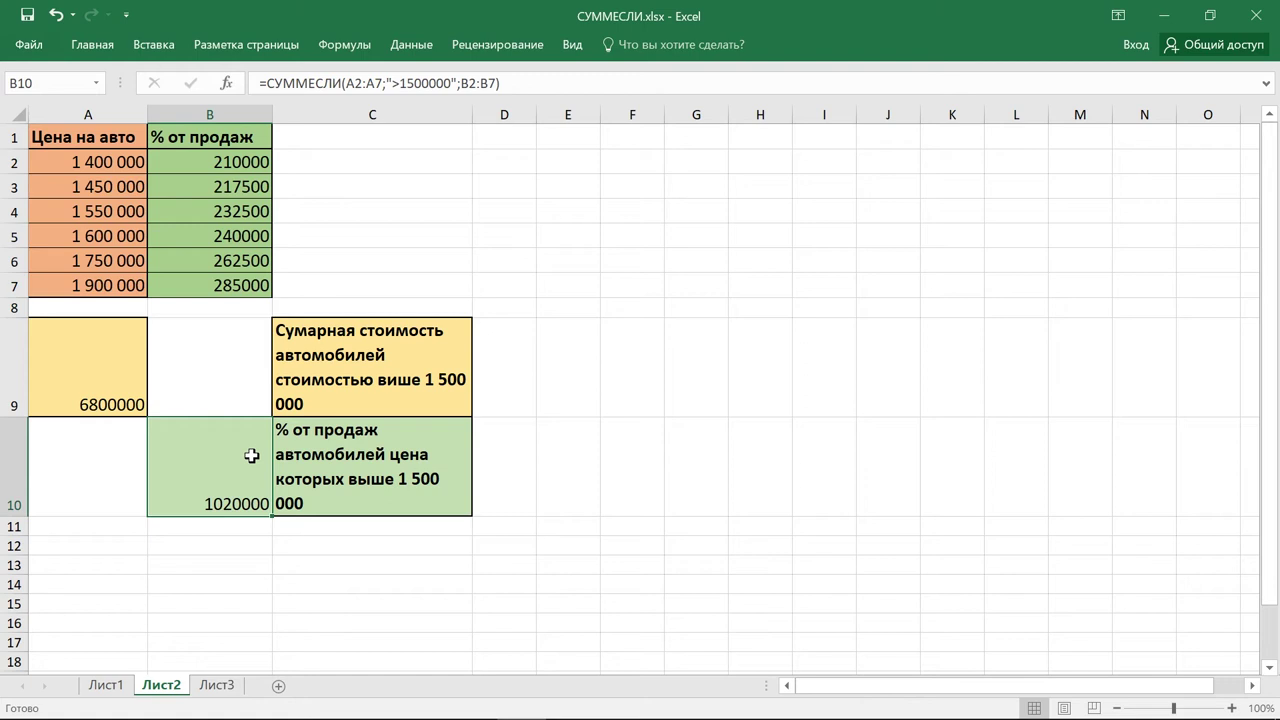
{"action": "left_click", "coordinate": [105, 186]}
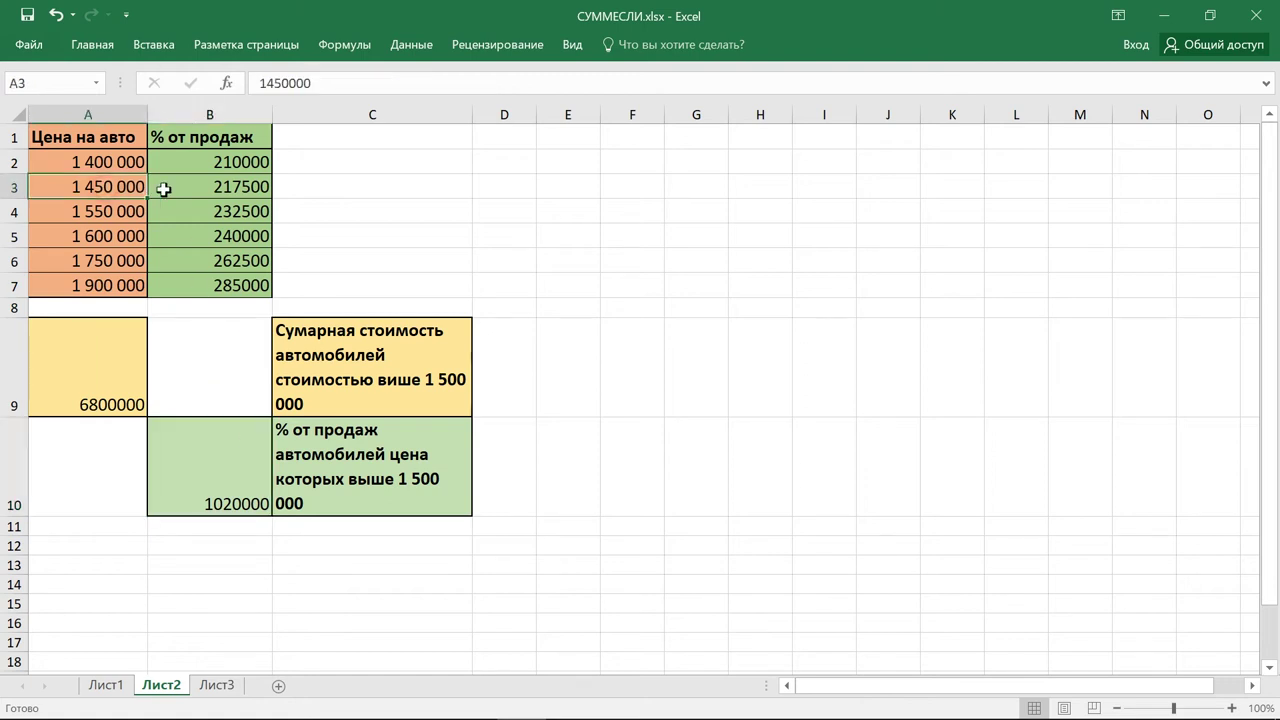
{"action": "left_click", "coordinate": [205, 184]}
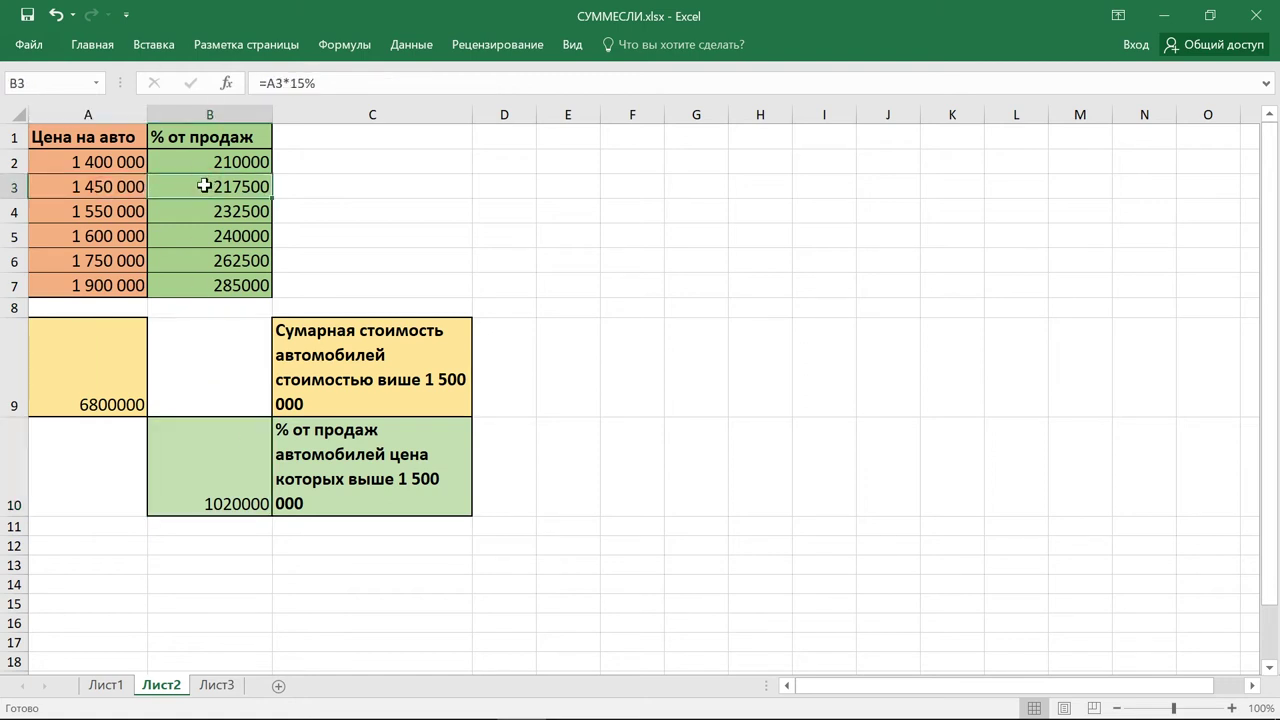
{"action": "left_click", "coordinate": [122, 207]}
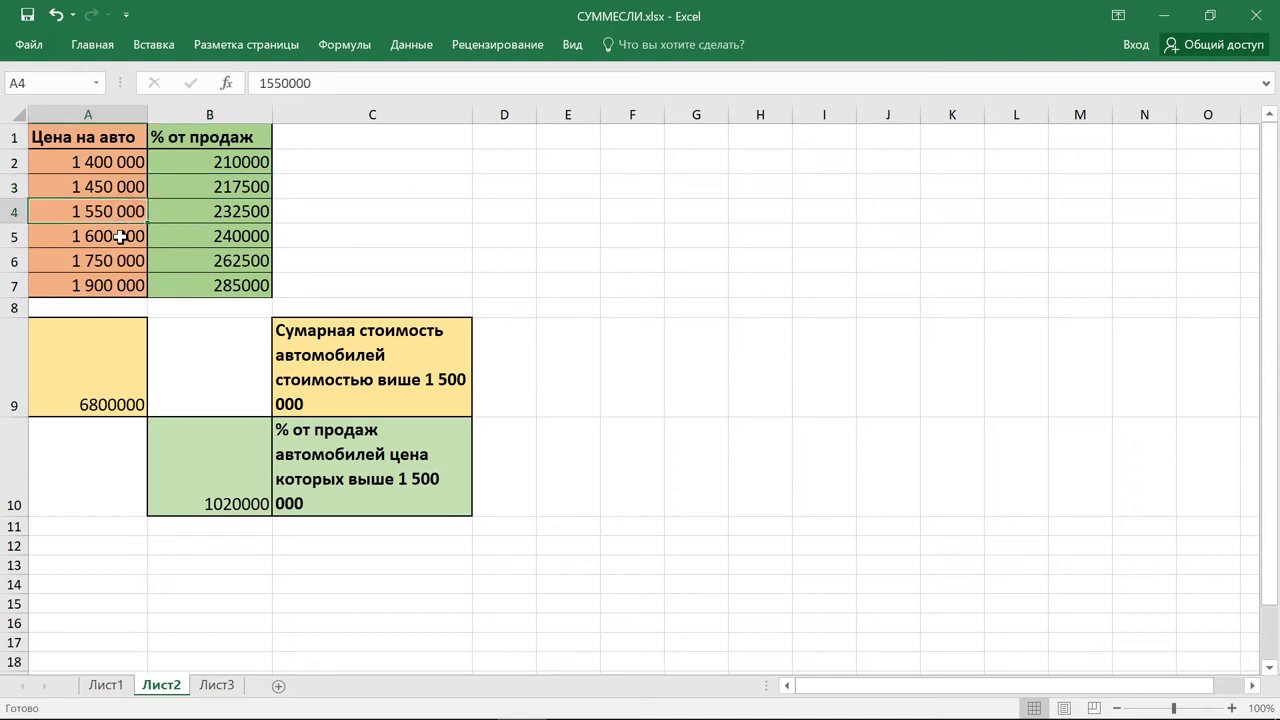
{"action": "left_click", "coordinate": [192, 502]}
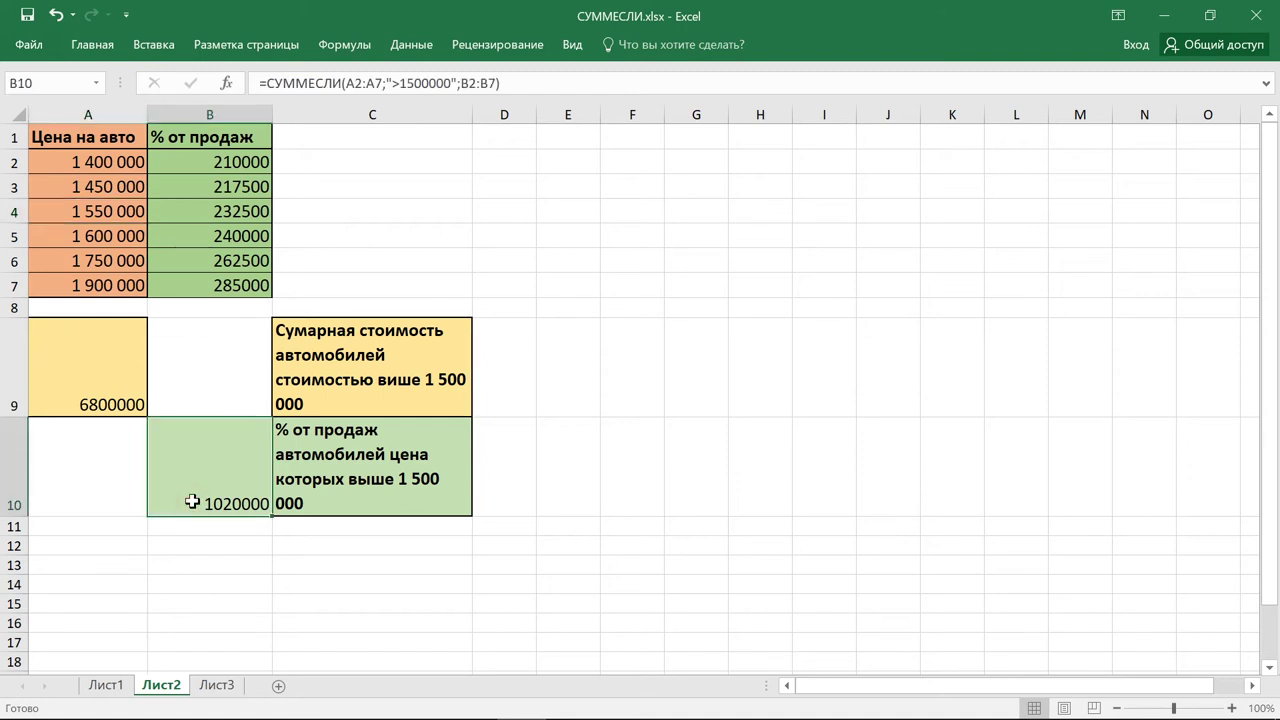
{"action": "left_click", "coordinate": [212, 688]}
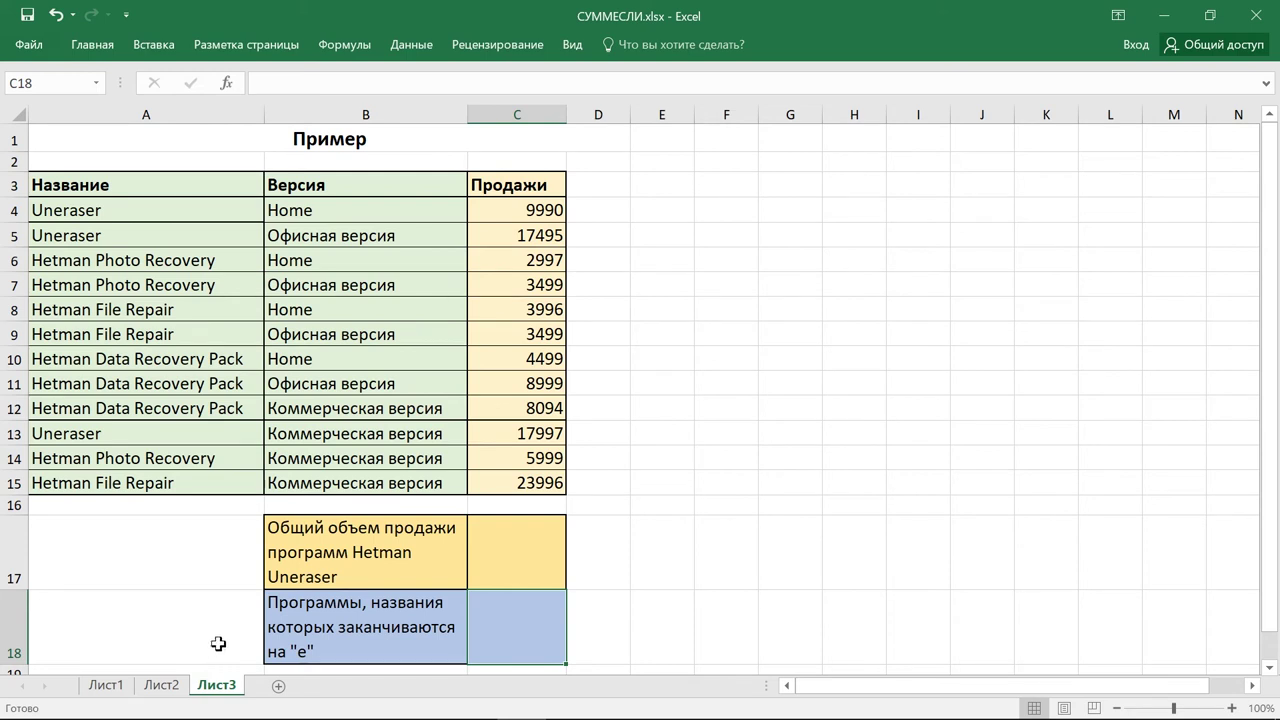
Start a СУММЕСЛИ formula in C17, correcting the mistyped letters.
{"action": "left_click", "coordinate": [506, 550]}
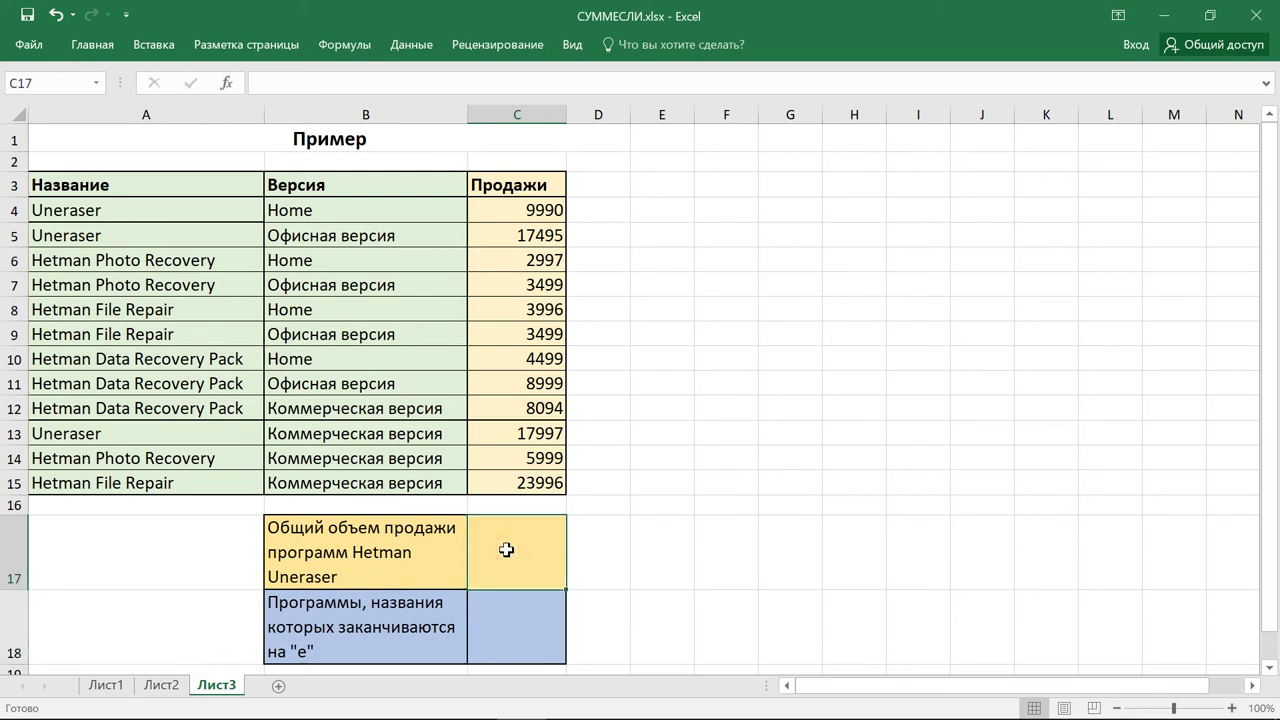
{"action": "type", "text": "="}
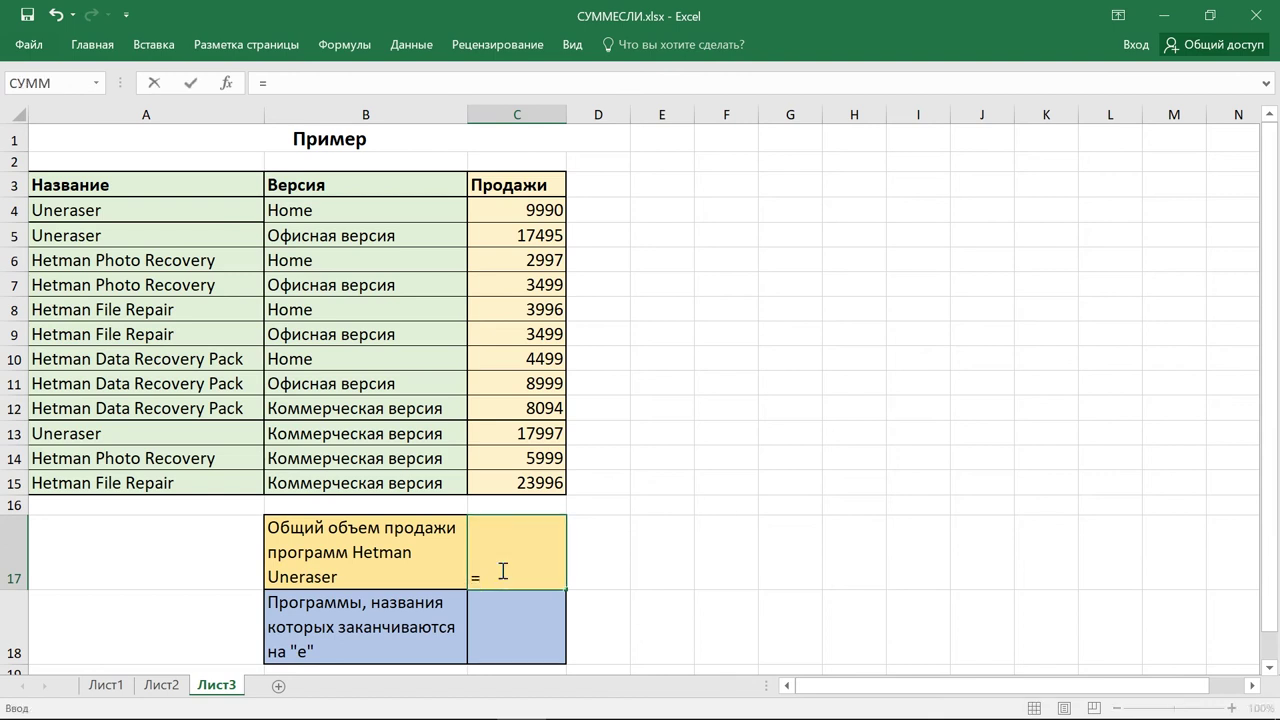
{"action": "type", "text": "ce"}
{"action": "key", "text": "BackSpace"}
{"action": "key", "text": "BackSpace"}
{"action": "type", "text": "суу"}
{"action": "key", "text": "BackSpace"}
{"action": "left_click", "coordinate": [620, 608]}
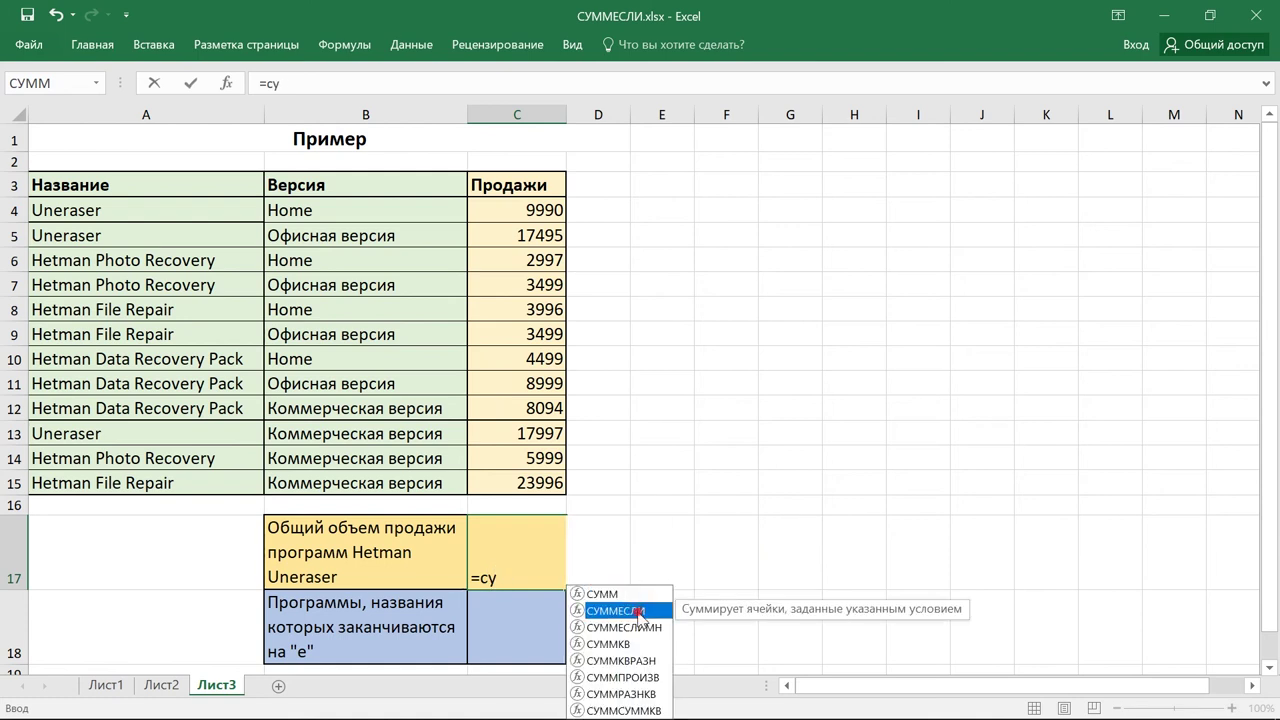
{"action": "double_click", "coordinate": [610, 608]}
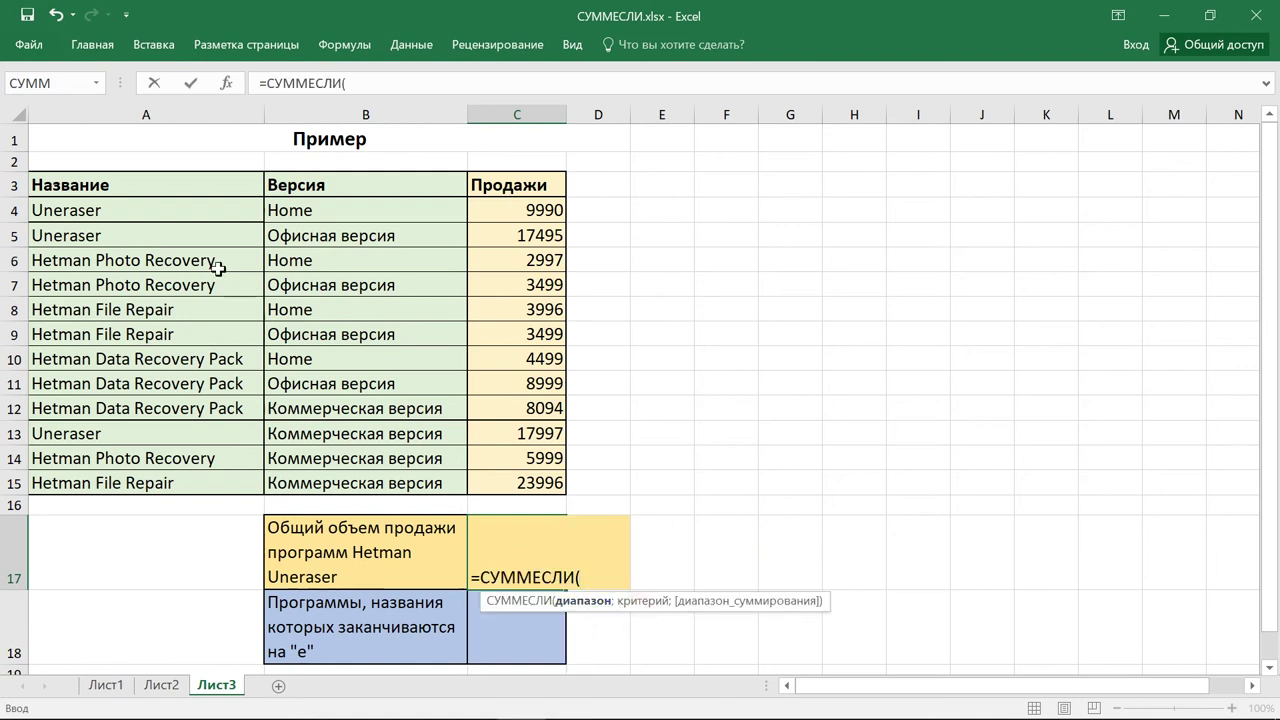
Enter arguments A4:A15, "Uneraser" and C4:C15, giving 45482.
{"action": "left_click", "coordinate": [188, 211]}
{"action": "left_click_drag", "start_coordinate": [210, 428], "coordinate": [210, 482]}
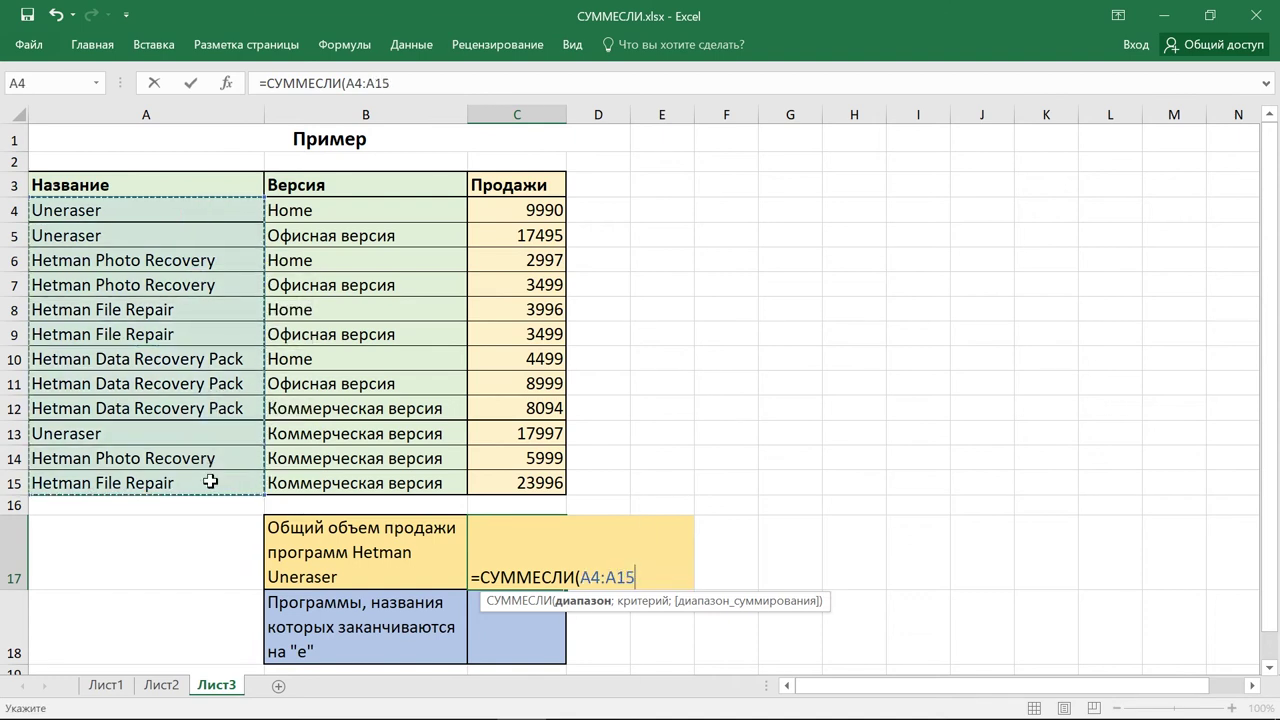
{"action": "type", "text": ";"}
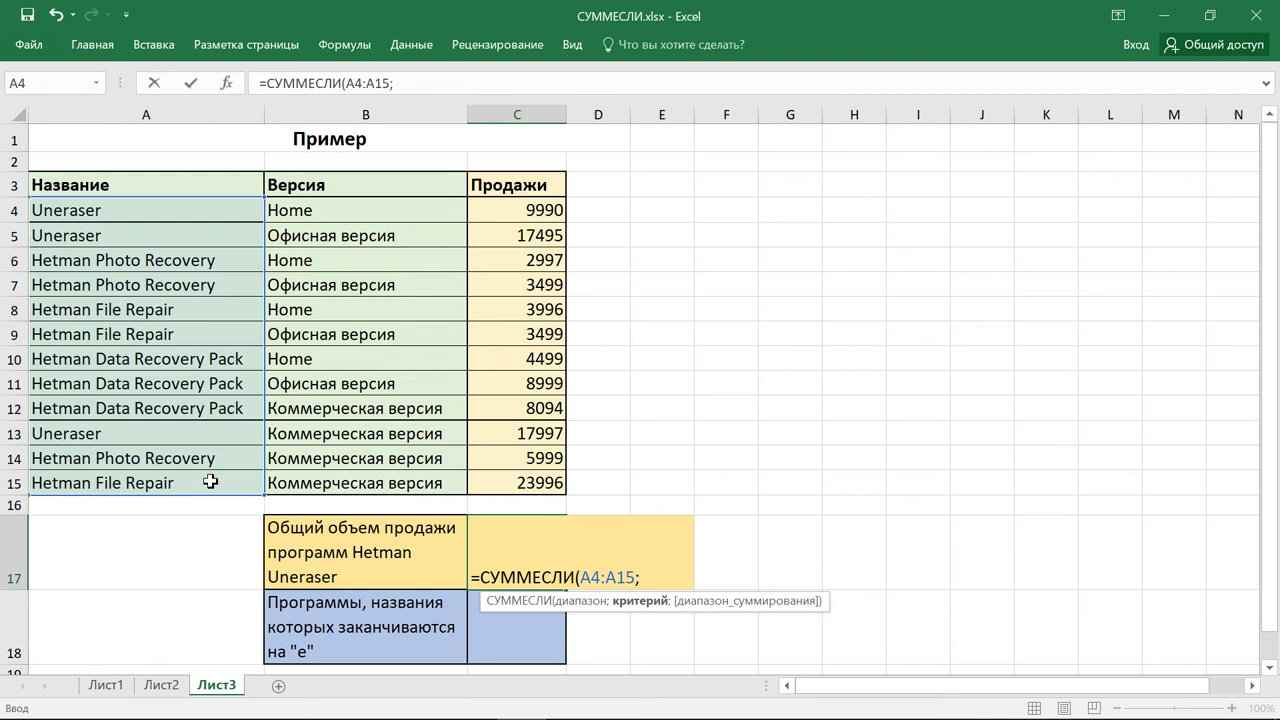
{"action": "type", "text": "\"\""}
{"action": "left_click", "coordinate": [651, 574]}
{"action": "type", "text": "U"}
{"action": "type", "text": "neraser\""}
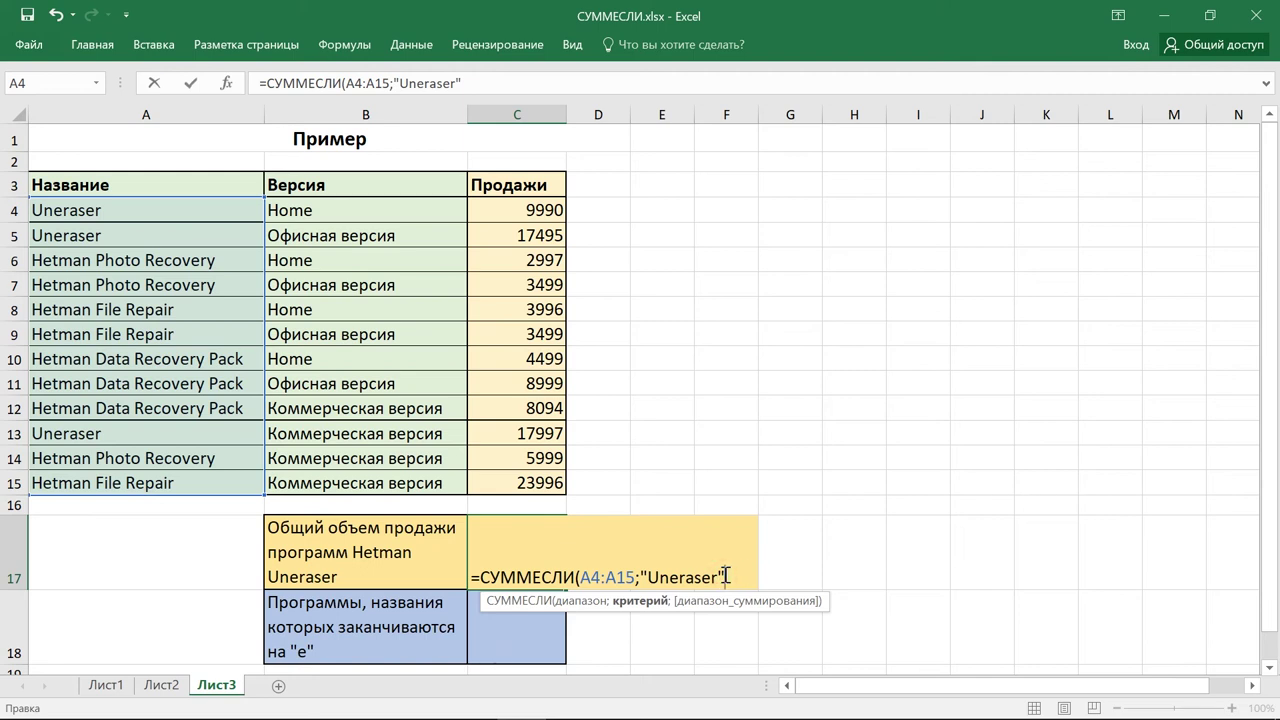
{"action": "type", "text": ";"}
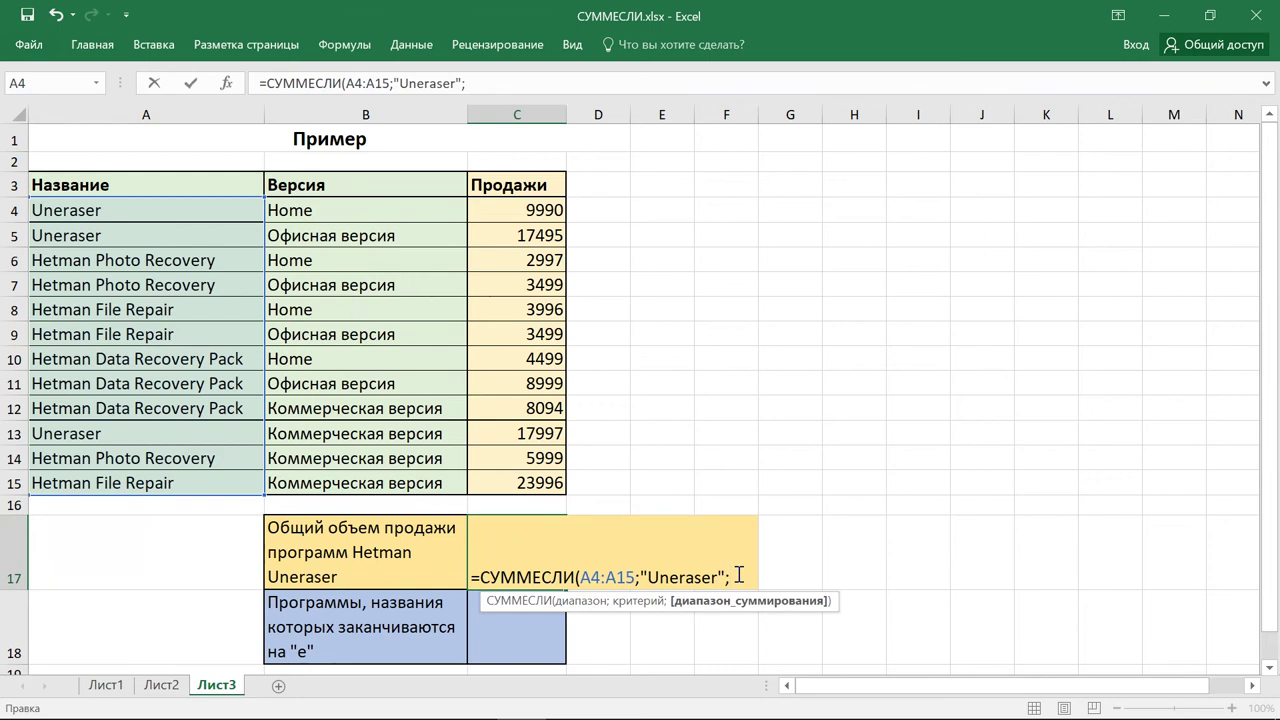
{"action": "left_click_drag", "start_coordinate": [549, 209], "coordinate": [533, 481]}
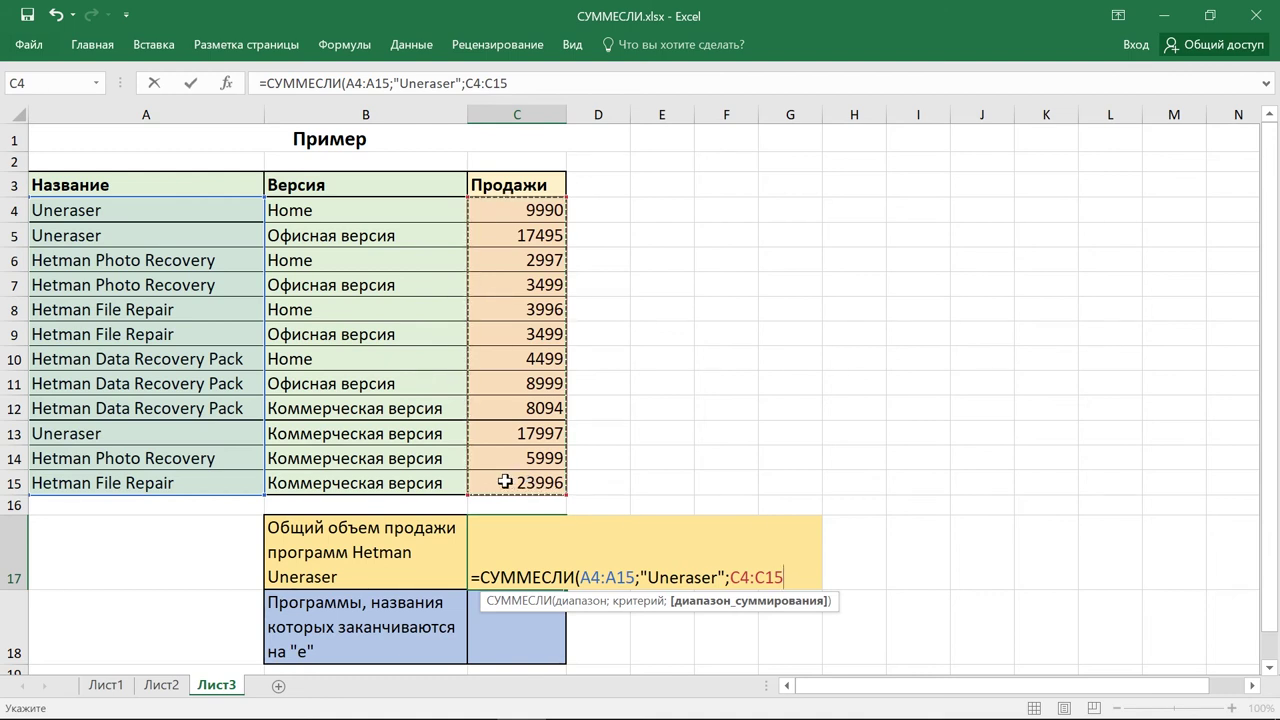
{"action": "key", "text": "Return"}
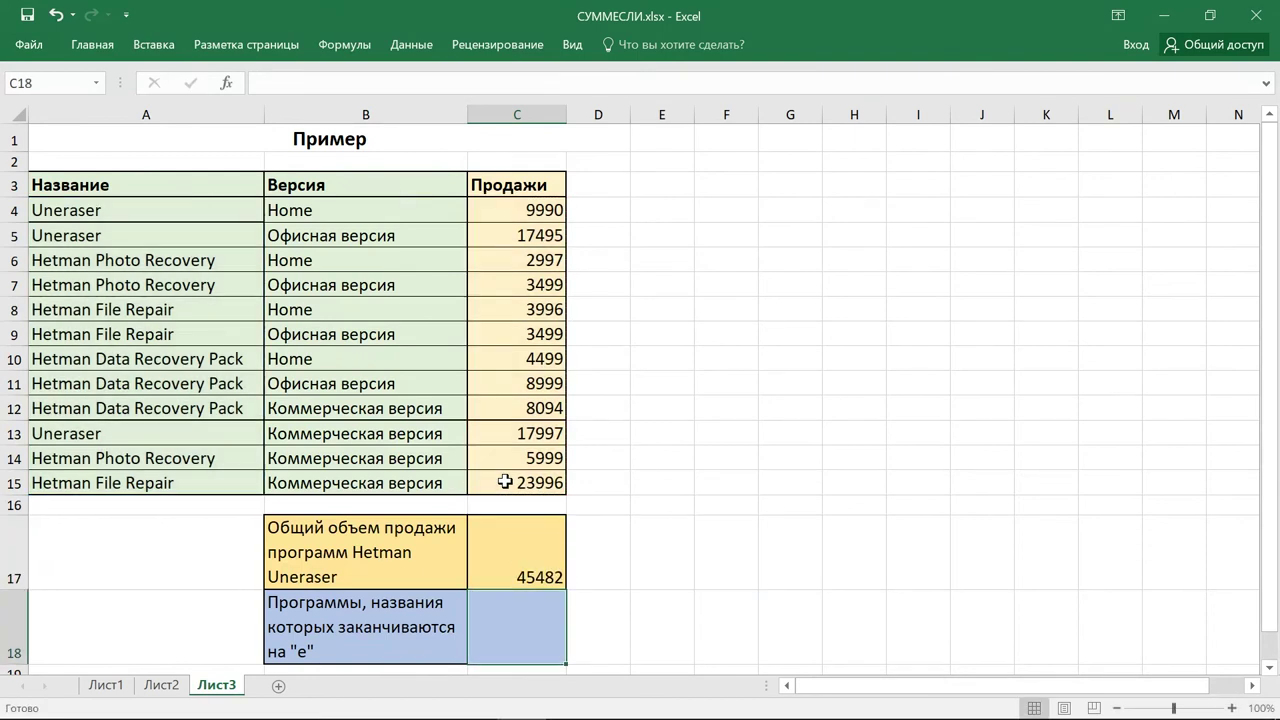
{"action": "left_click", "coordinate": [484, 568]}
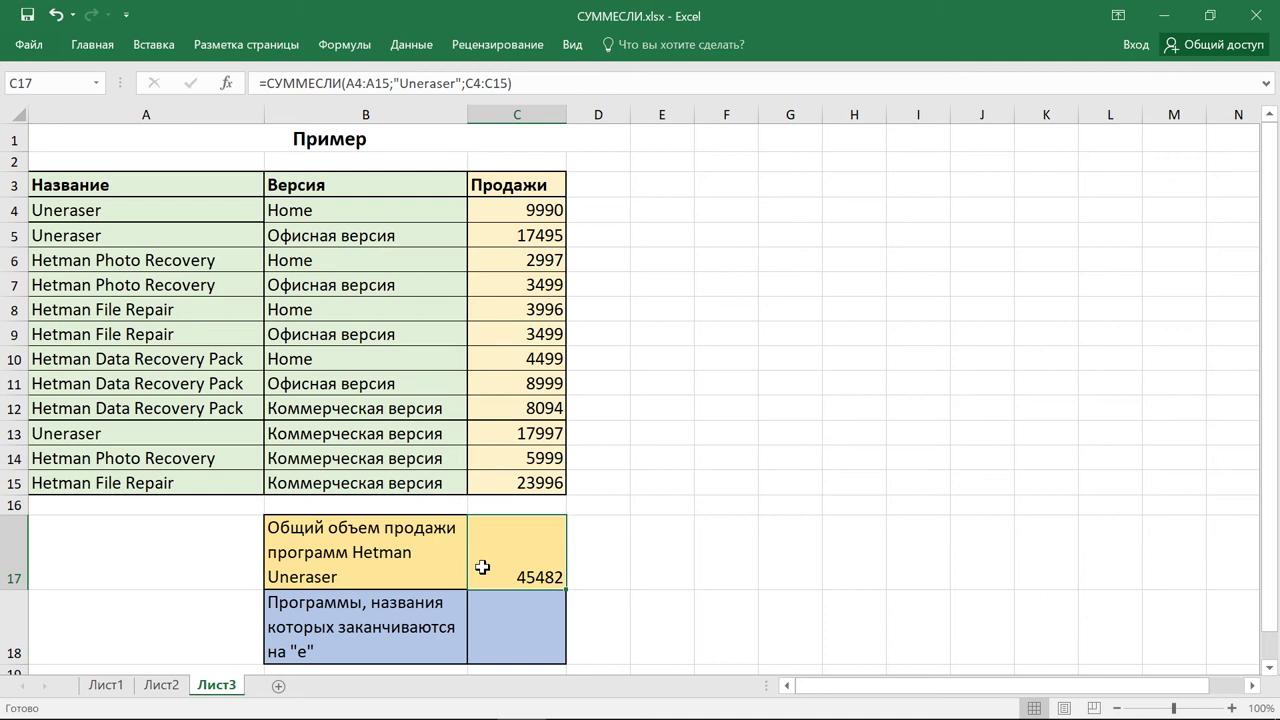
{"action": "left_click", "coordinate": [149, 208]}
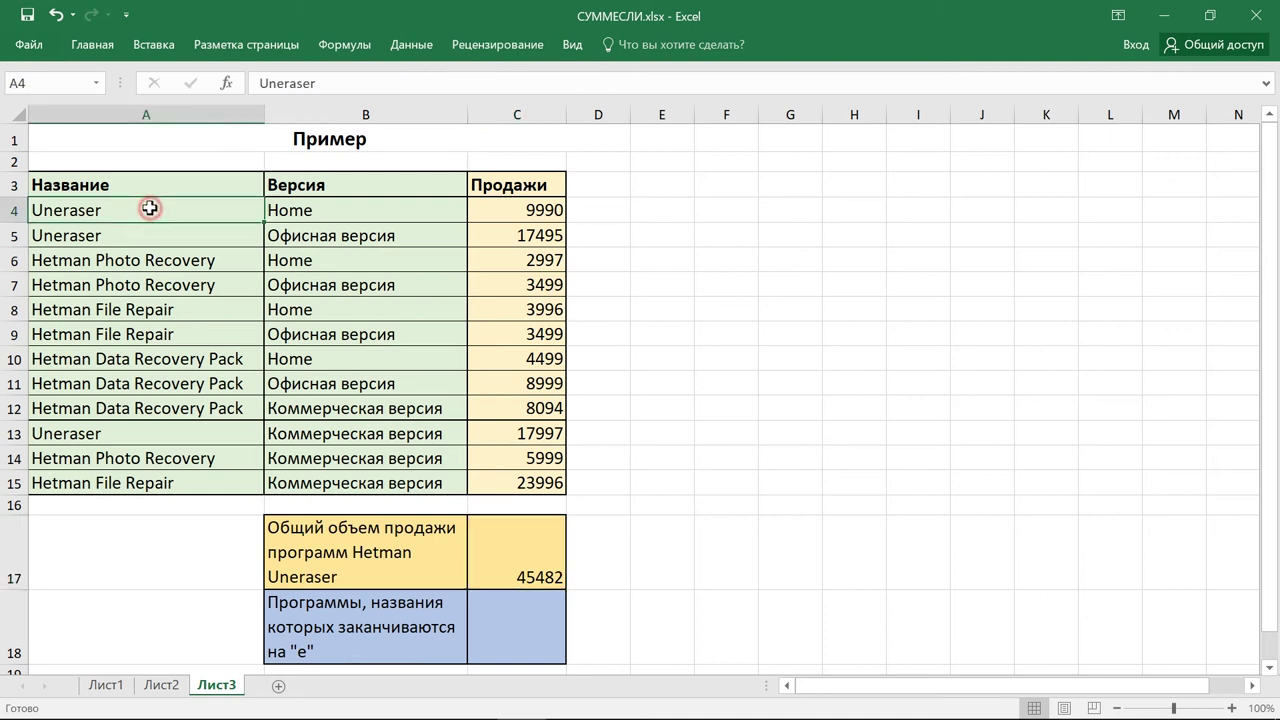
{"action": "left_click", "coordinate": [498, 210]}
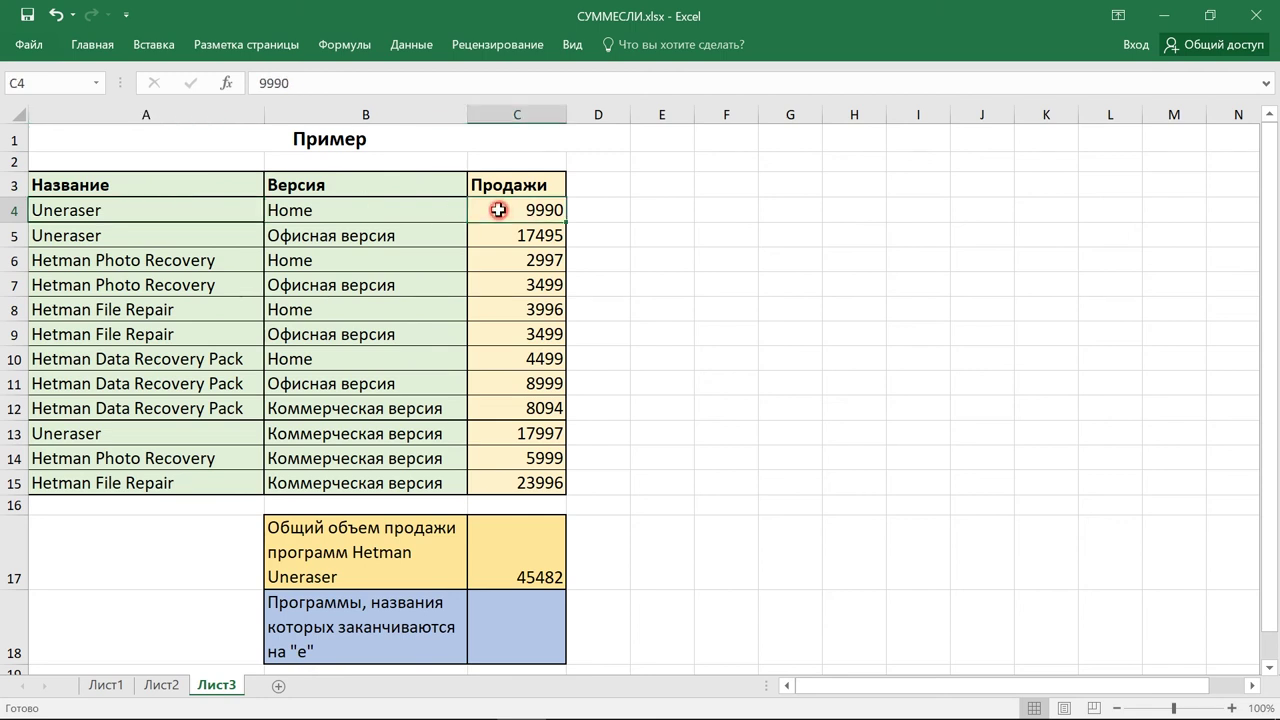
{"action": "left_click", "coordinate": [230, 233]}
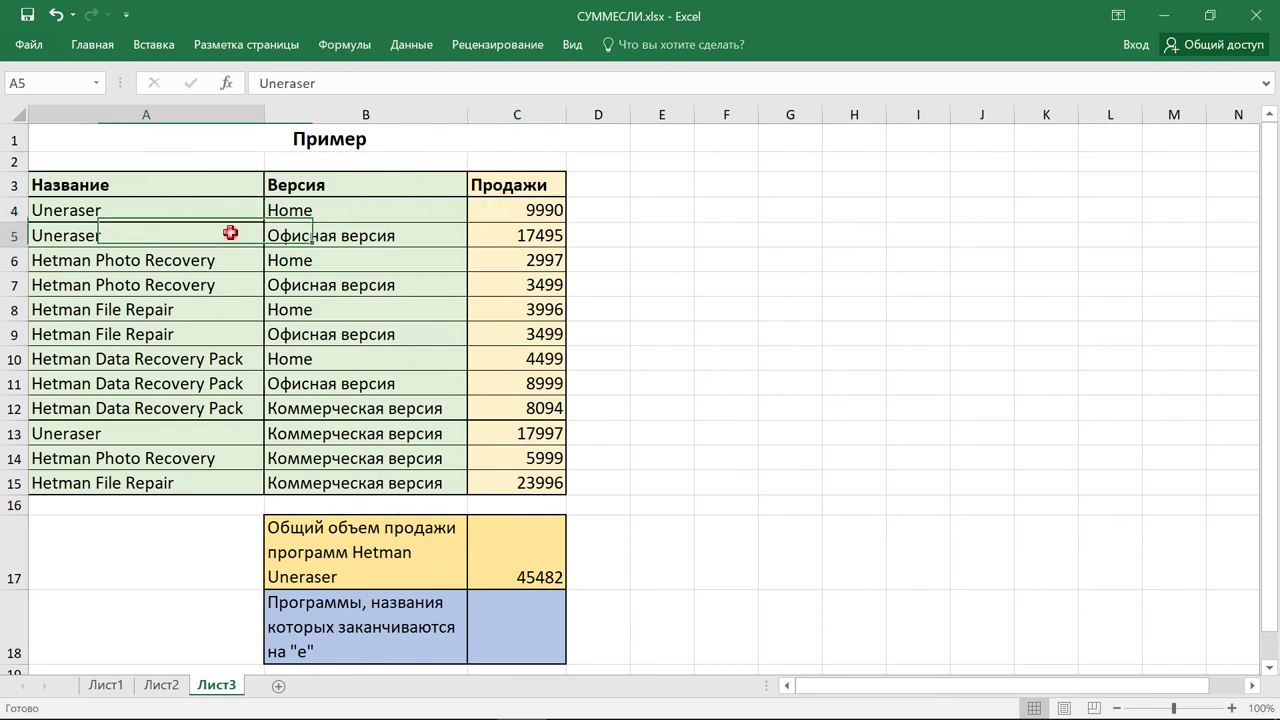
{"action": "left_click", "coordinate": [485, 234]}
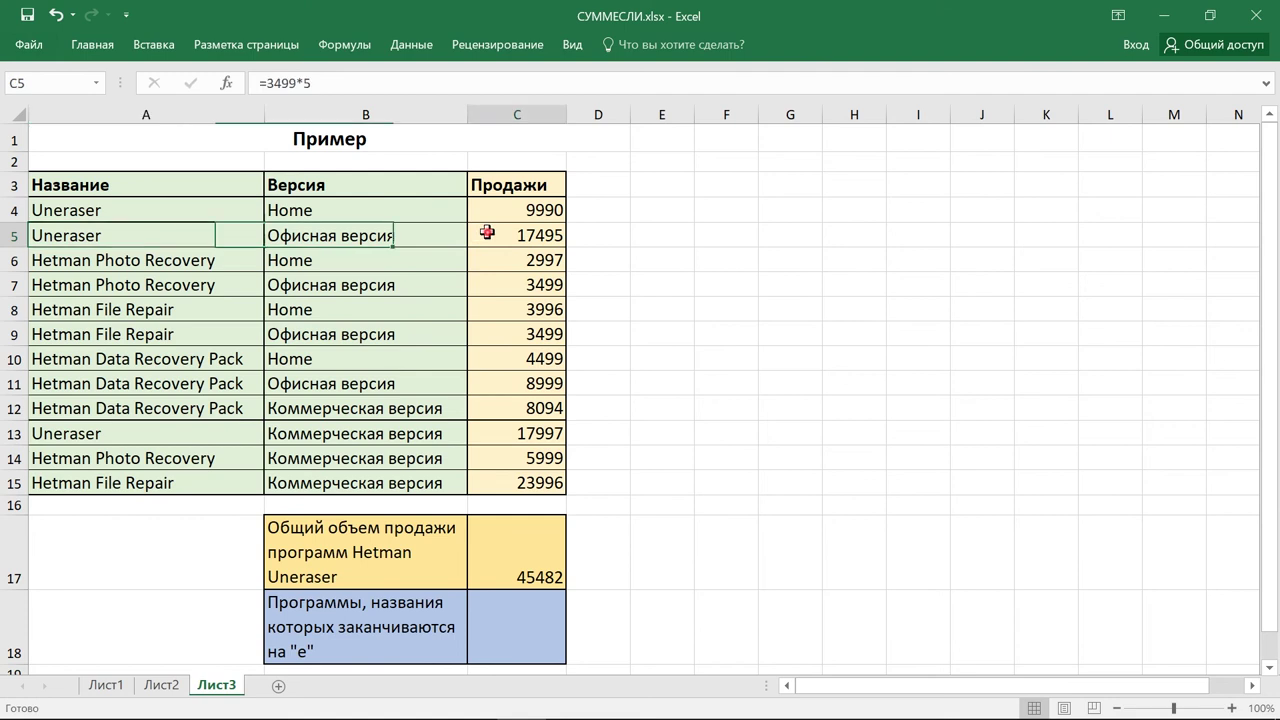
{"action": "left_click", "coordinate": [514, 545]}
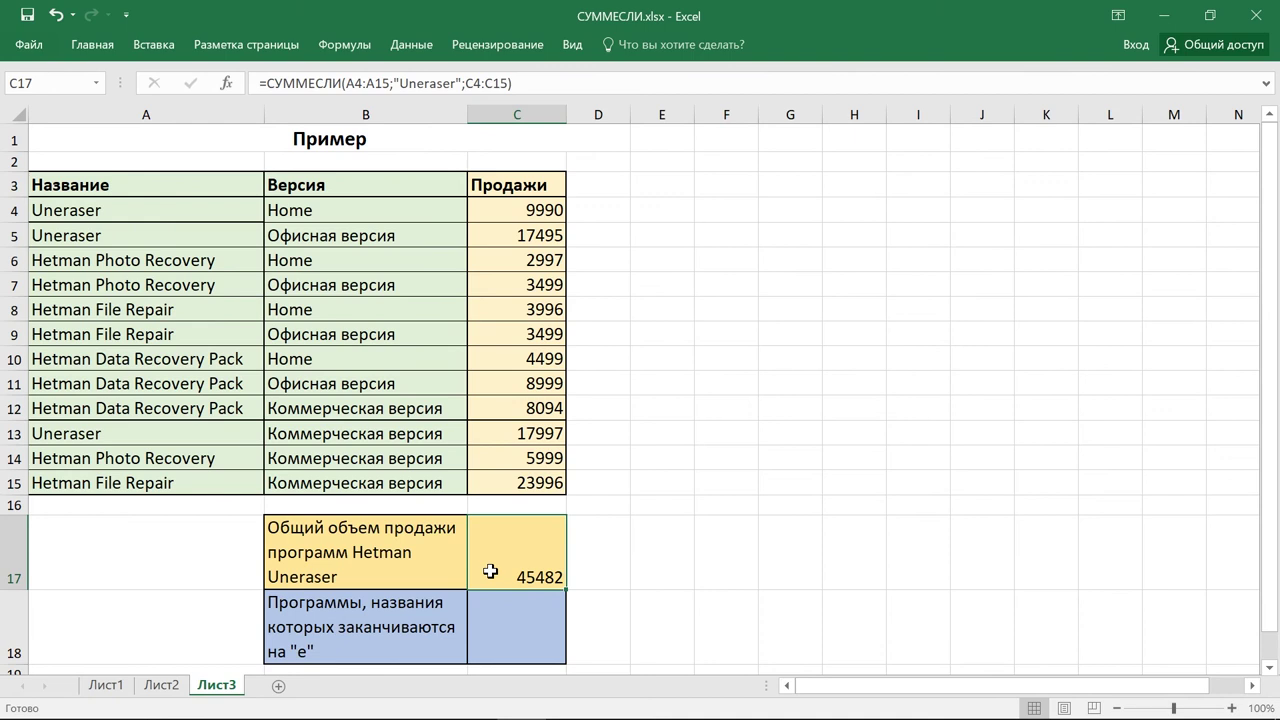
{"action": "left_click", "coordinate": [452, 612]}
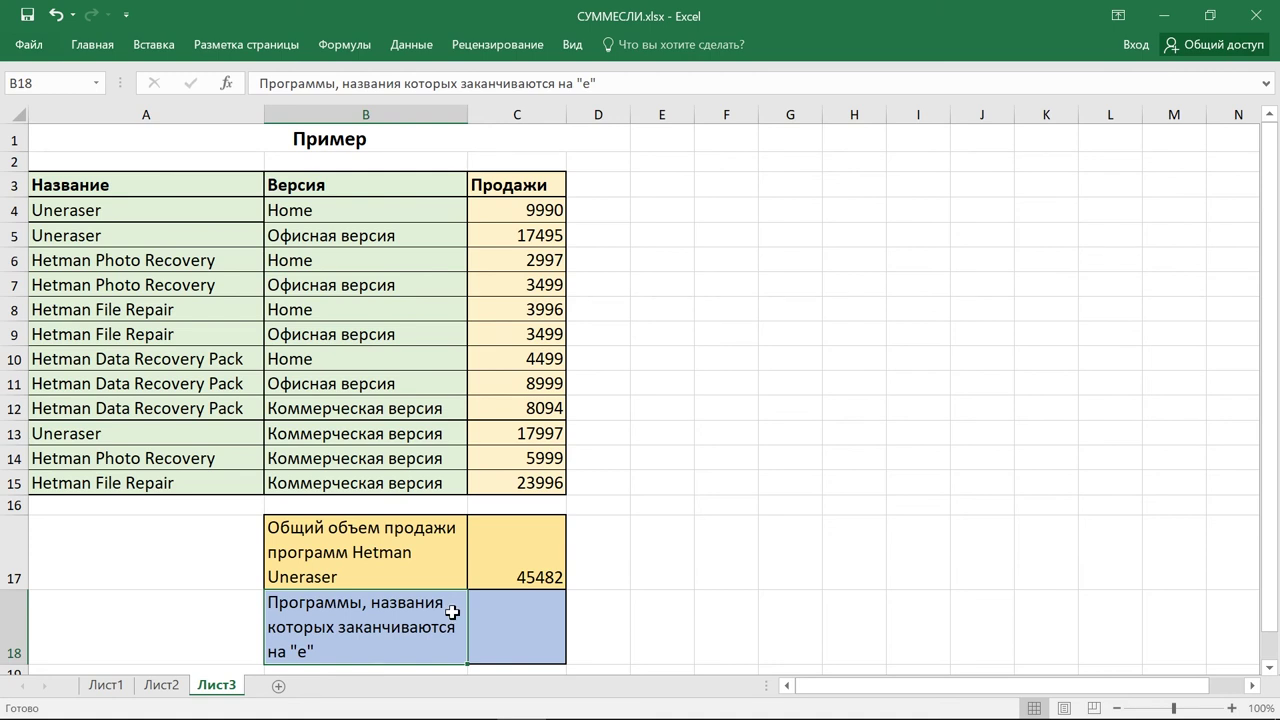
Enter =СУММЕСЛИ(B4:B15;"*e";C4:C15) in C18, giving 21482.
{"action": "left_click", "coordinate": [511, 619]}
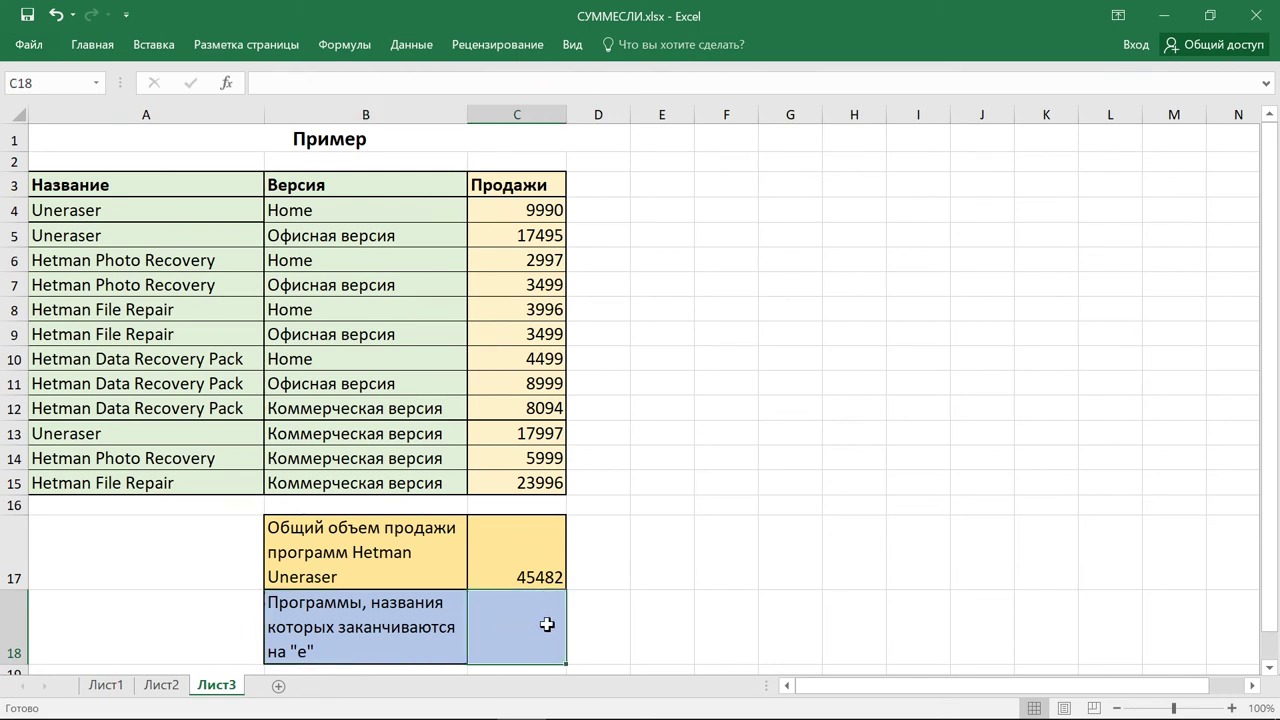
{"action": "type", "text": "=сумм"}
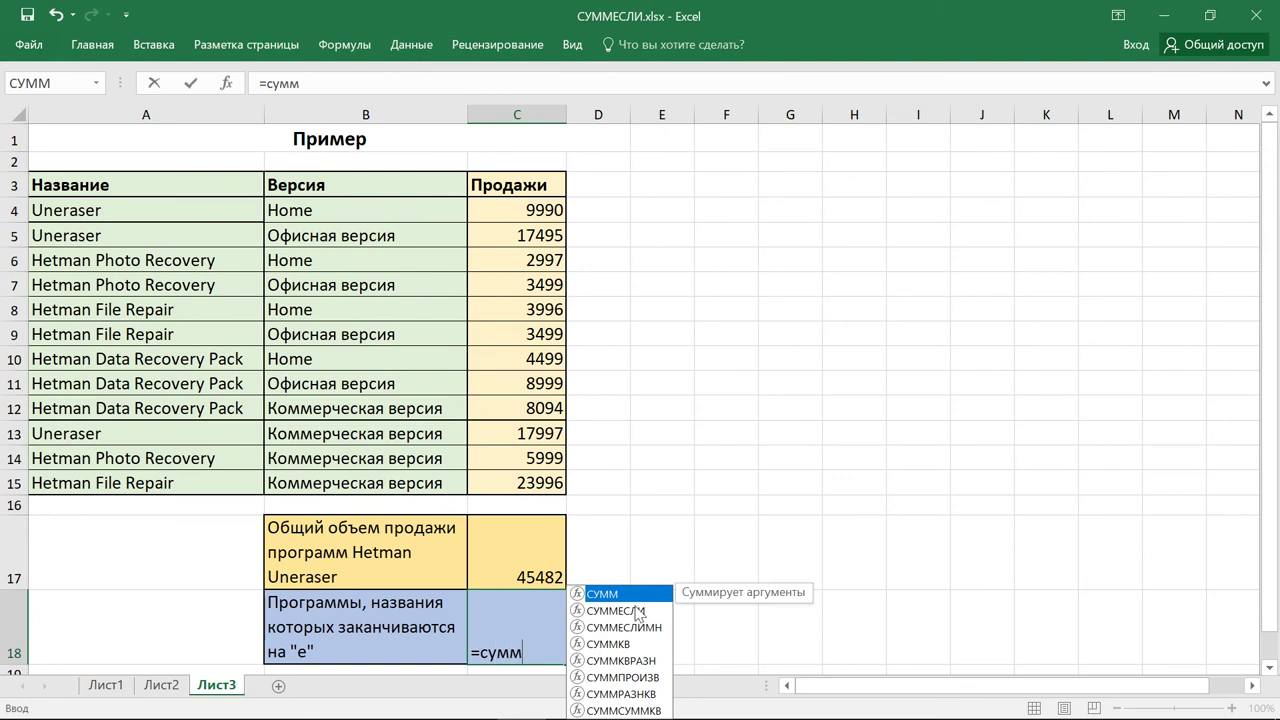
{"action": "double_click", "coordinate": [636, 610]}
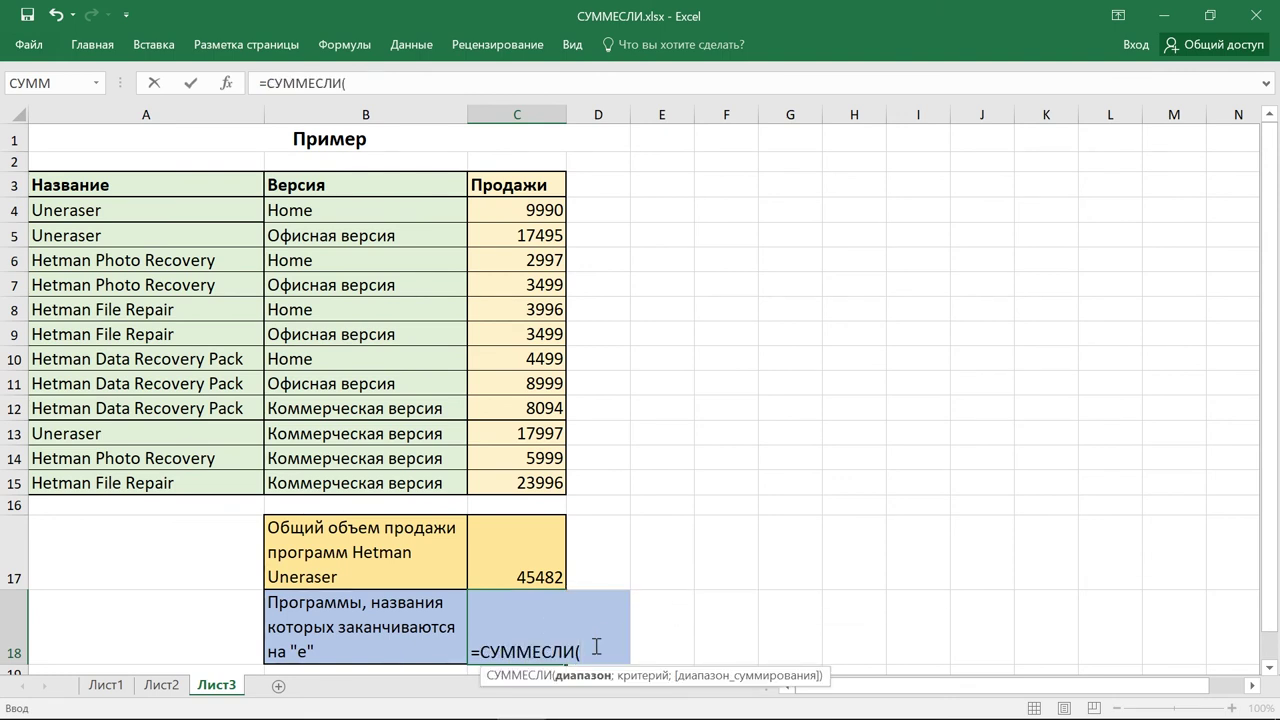
{"action": "left_click_drag", "start_coordinate": [428, 208], "coordinate": [428, 488]}
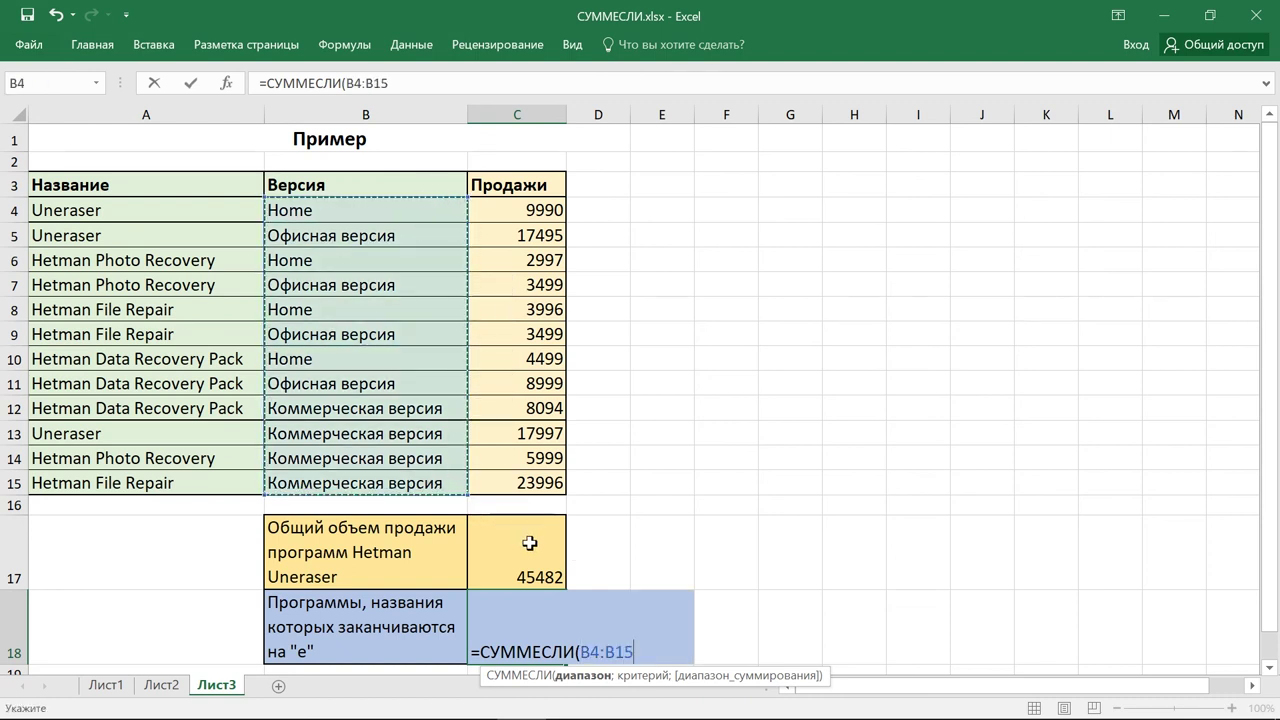
{"action": "type", "text": "\""}
{"action": "key", "text": "BackSpace"}
{"action": "type", "text": ";"}
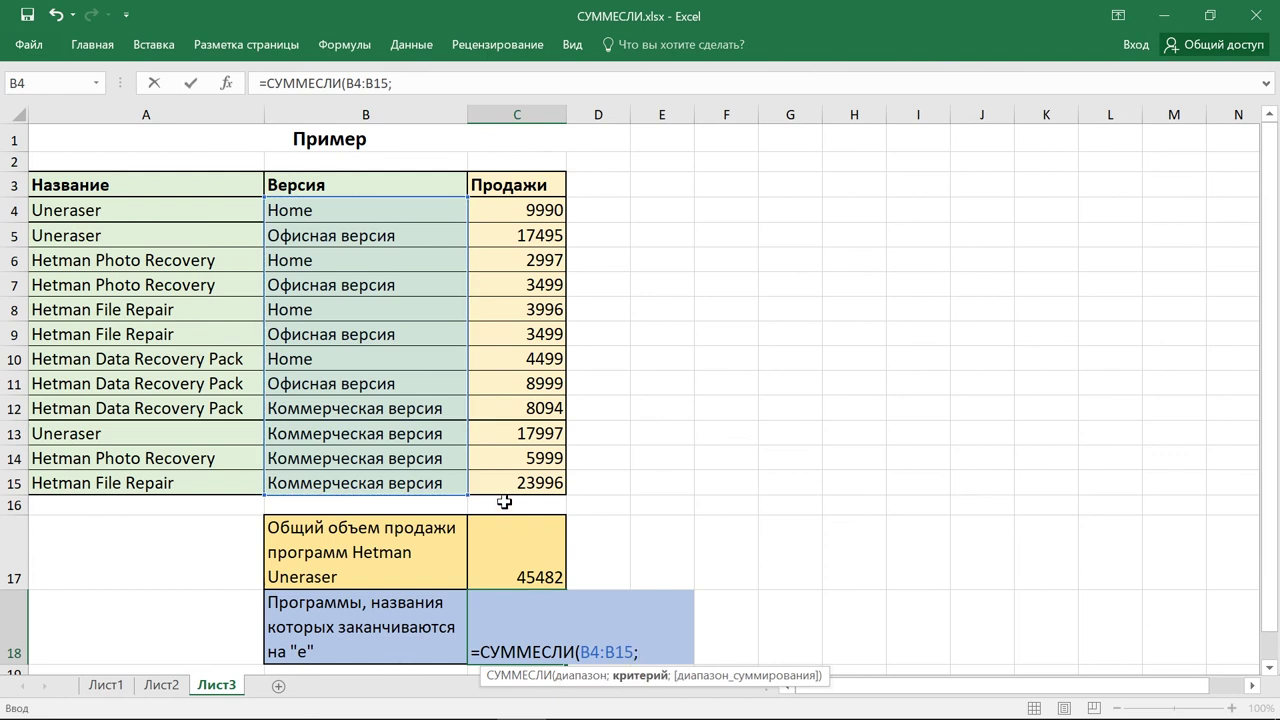
{"action": "type", "text": "\"\""}
{"action": "type", "text": "*"}
{"action": "type", "text": "e"}
{"action": "type", "text": ";"}
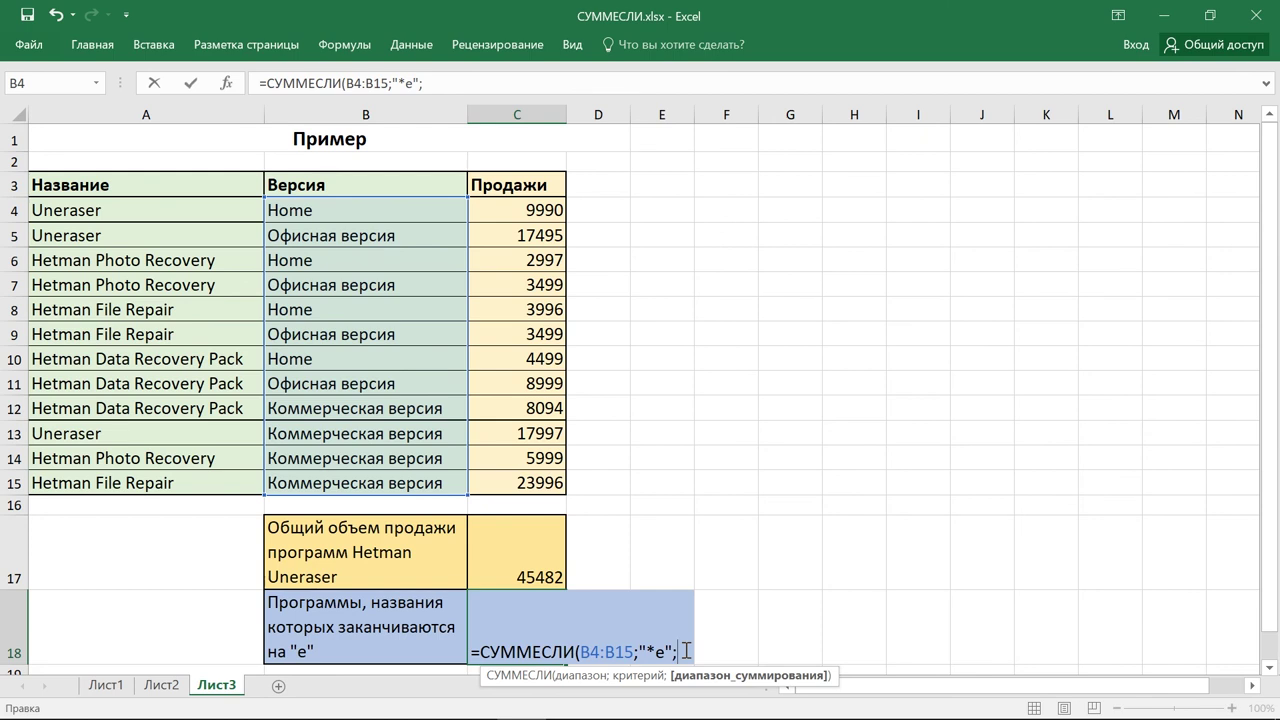
{"action": "mouse_move", "coordinate": [536, 210]}
{"action": "left_mouse_down"}
{"action": "mouse_move", "coordinate": [506, 299]}
{"action": "mouse_move", "coordinate": [498, 483]}
{"action": "left_mouse_up"}
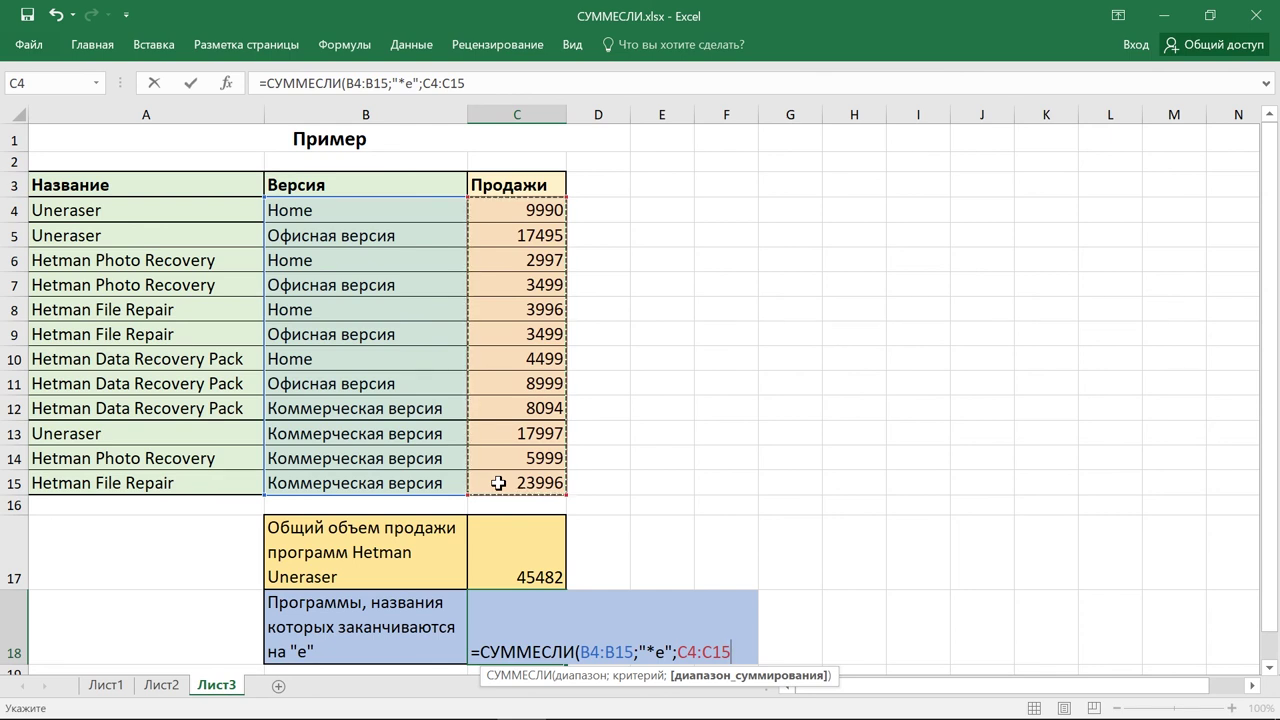
{"action": "key", "text": "Return"}
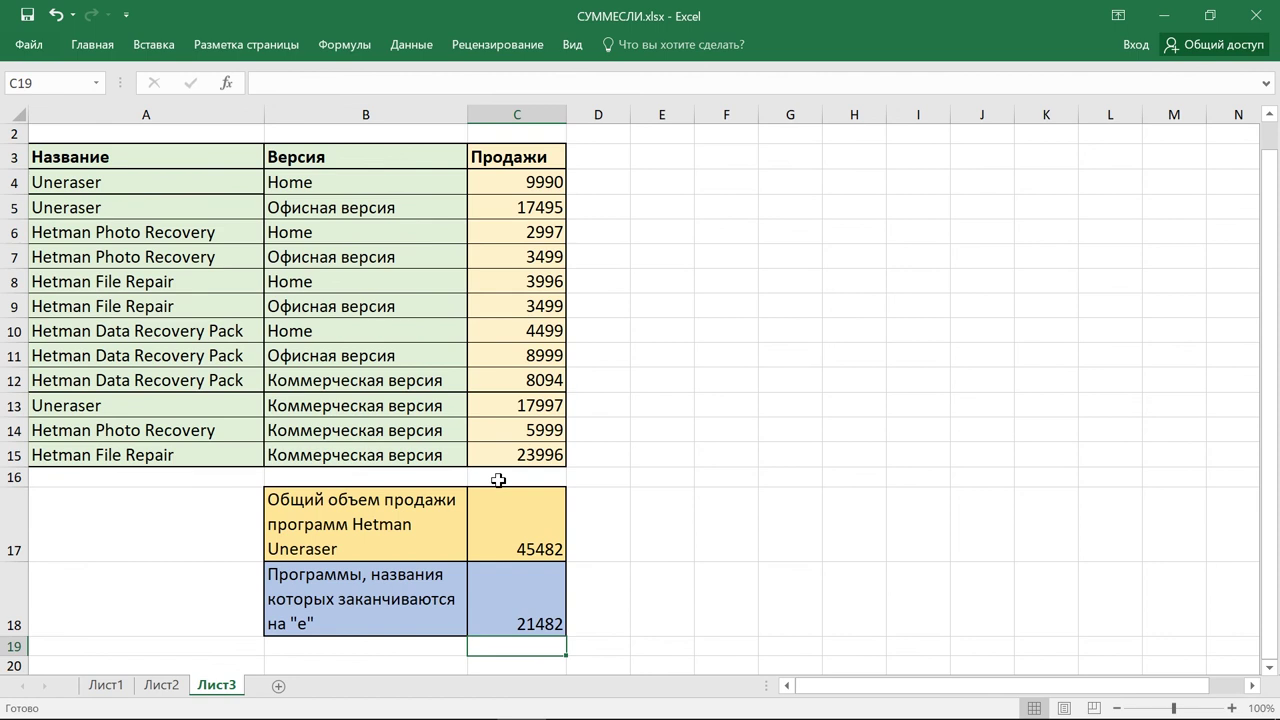
{"action": "left_click", "coordinate": [524, 596]}
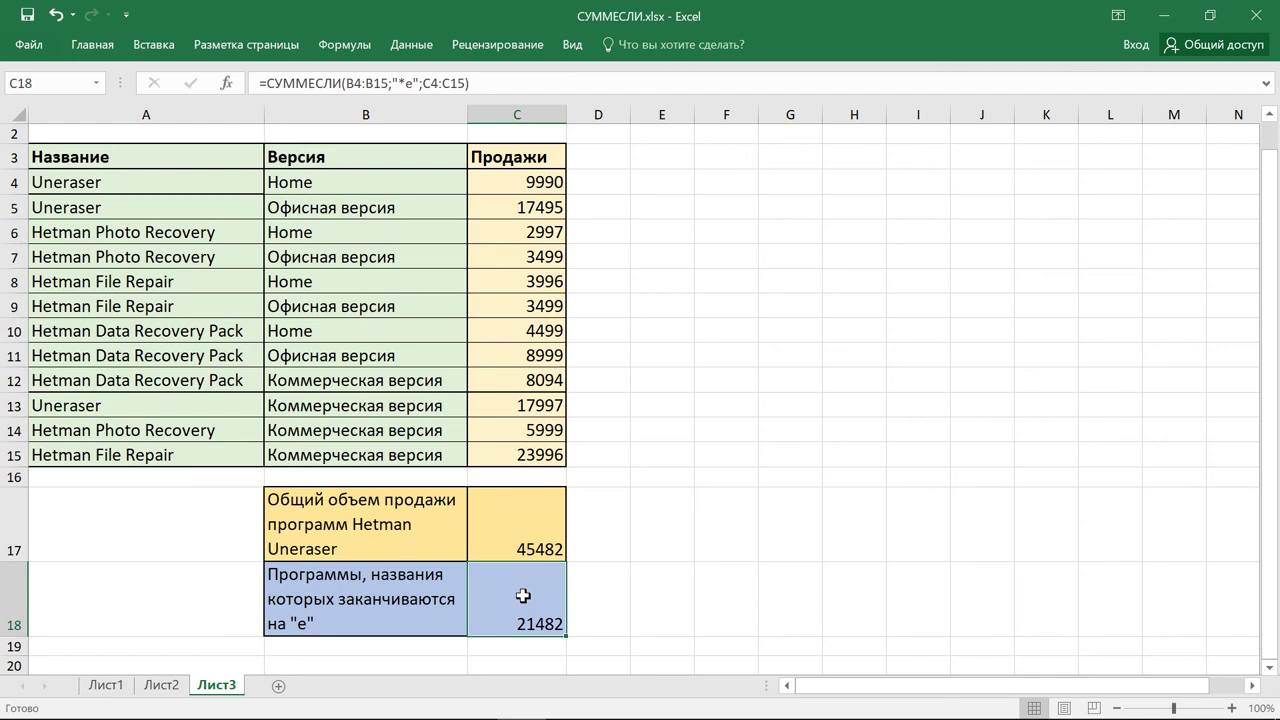
{"action": "left_click", "coordinate": [322, 182]}
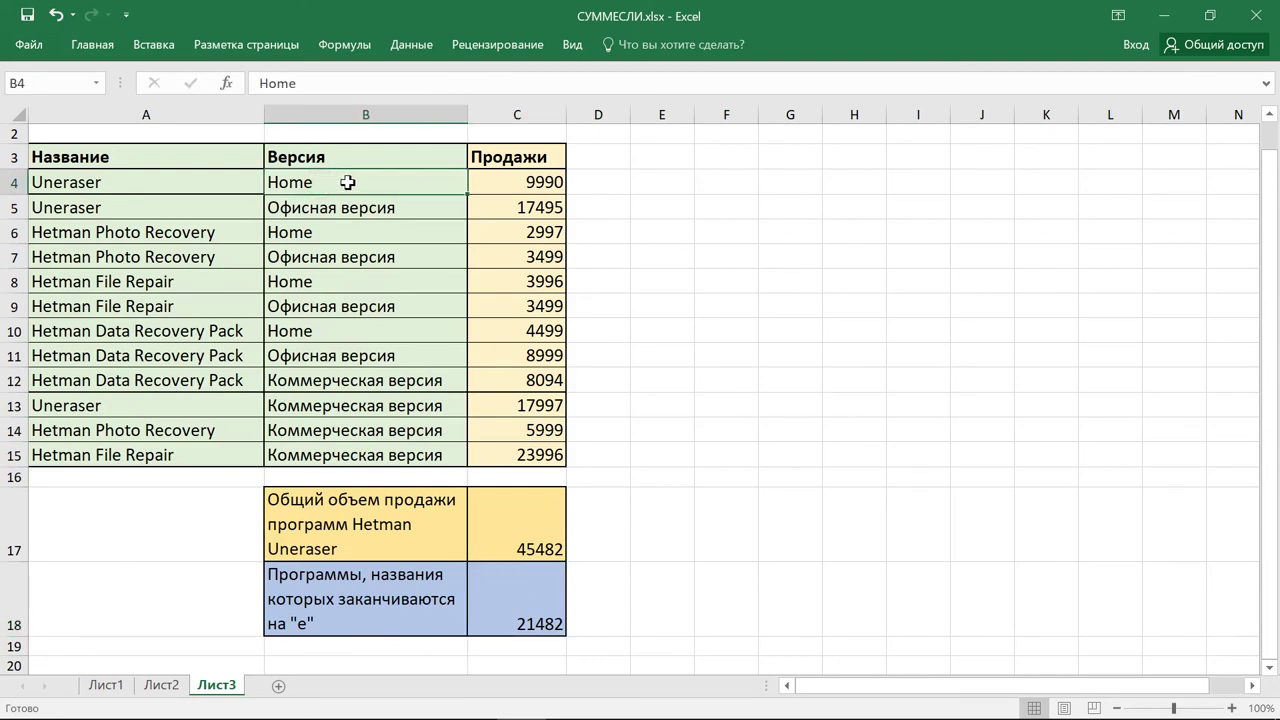
{"action": "left_click", "coordinate": [506, 182]}
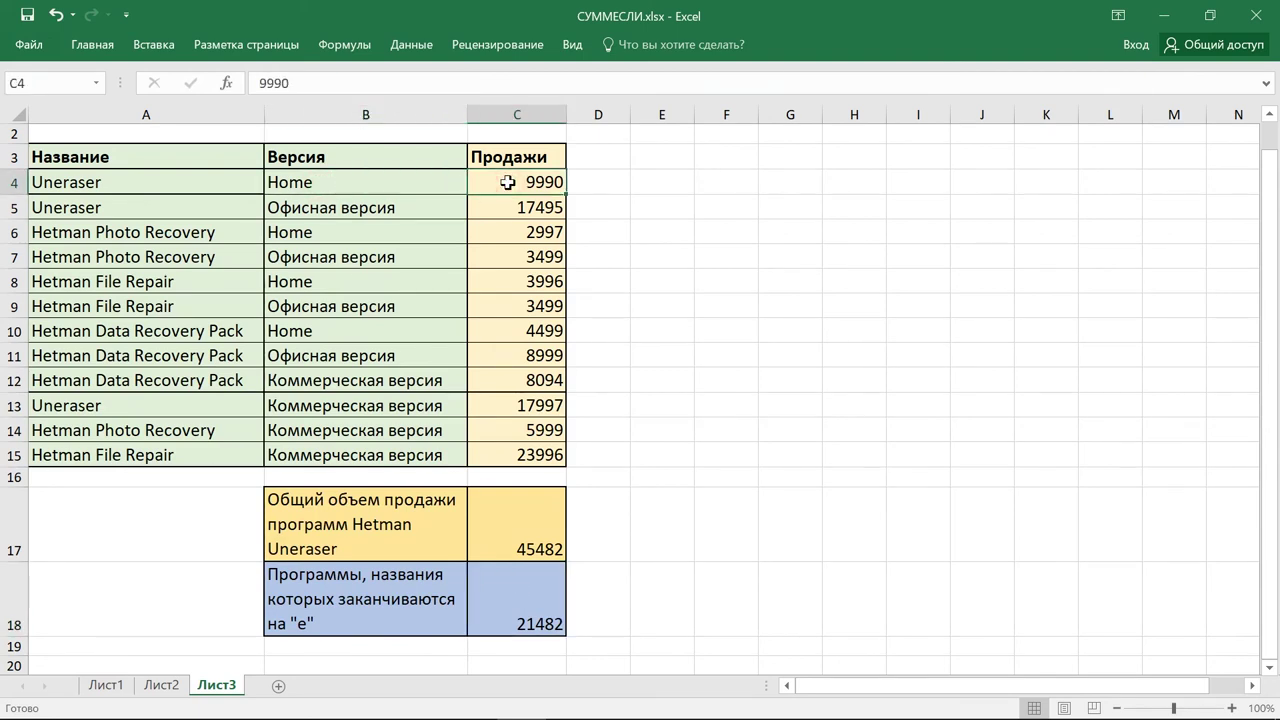
{"action": "left_click", "coordinate": [430, 233]}
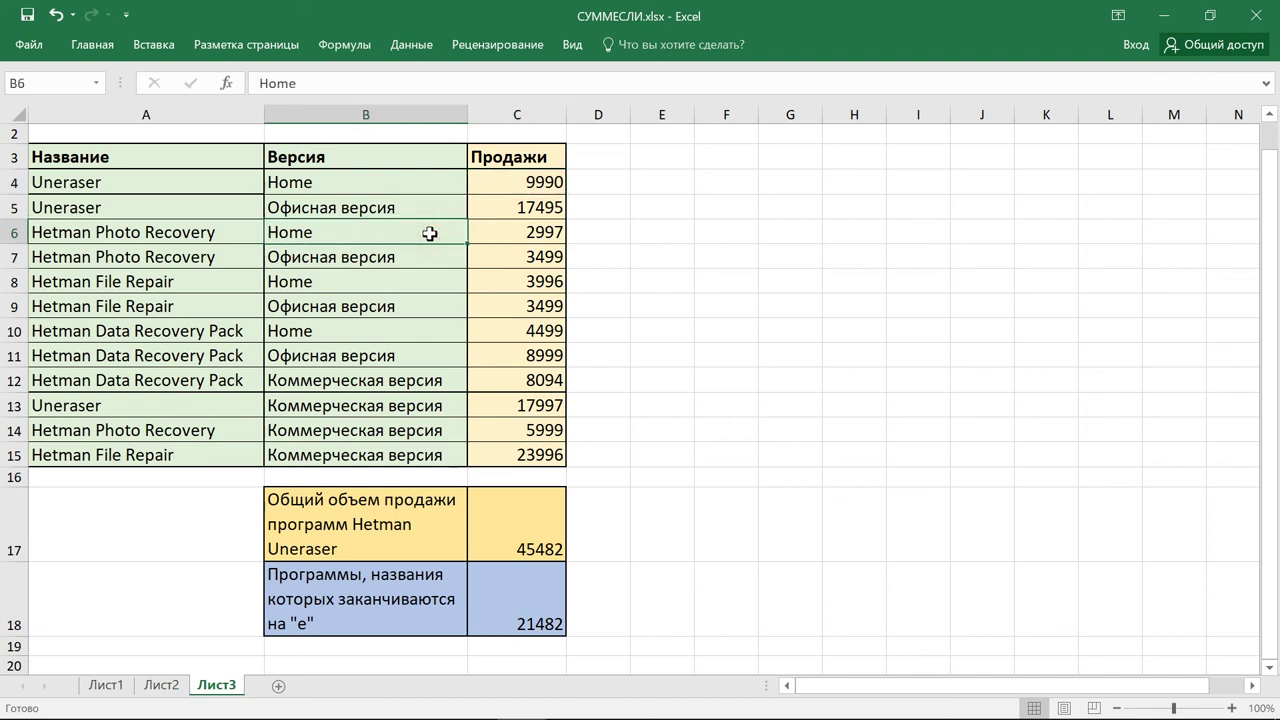
{"action": "left_click", "coordinate": [478, 232]}
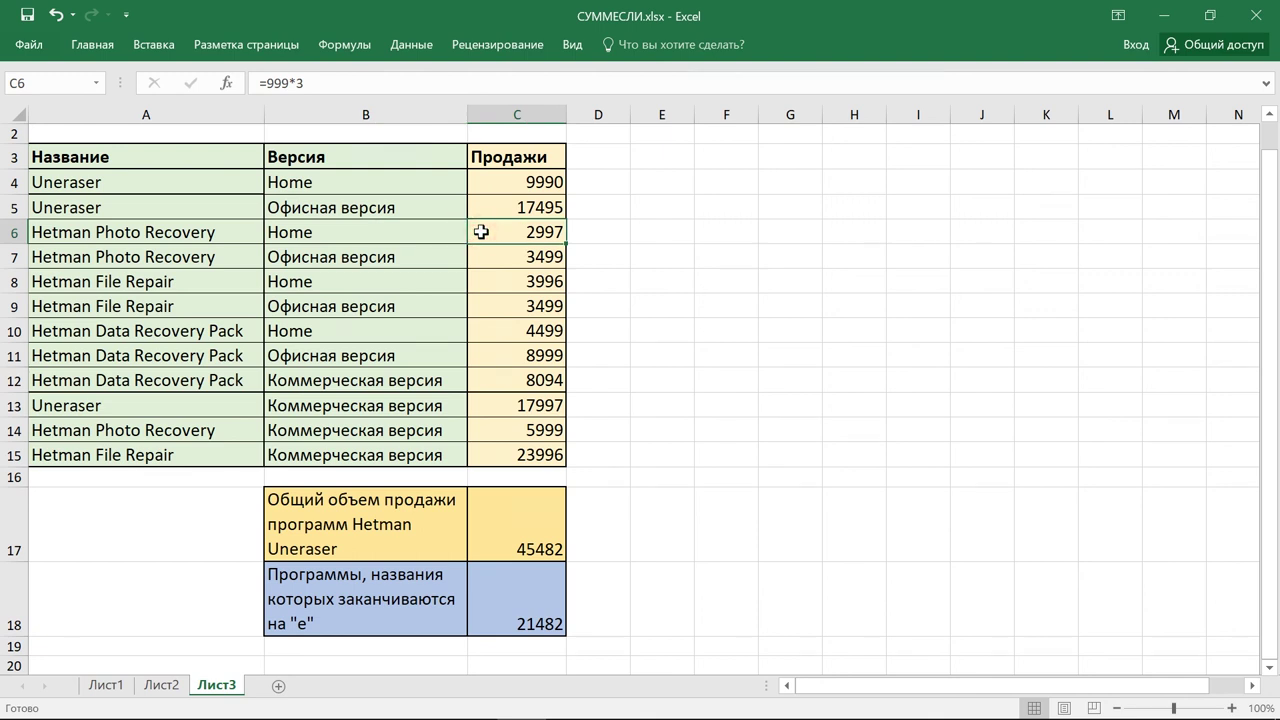
{"action": "left_click", "coordinate": [408, 330]}
{"action": "left_click", "coordinate": [490, 334]}
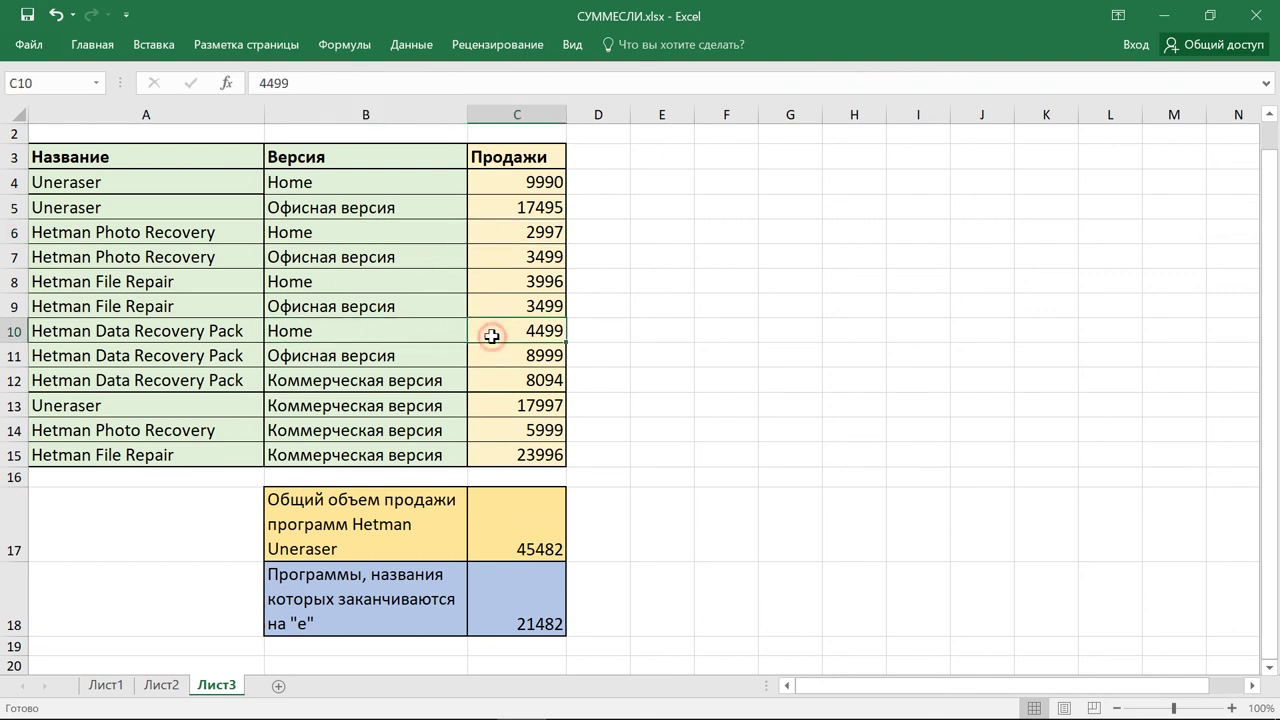
{"action": "left_click", "coordinate": [509, 612]}
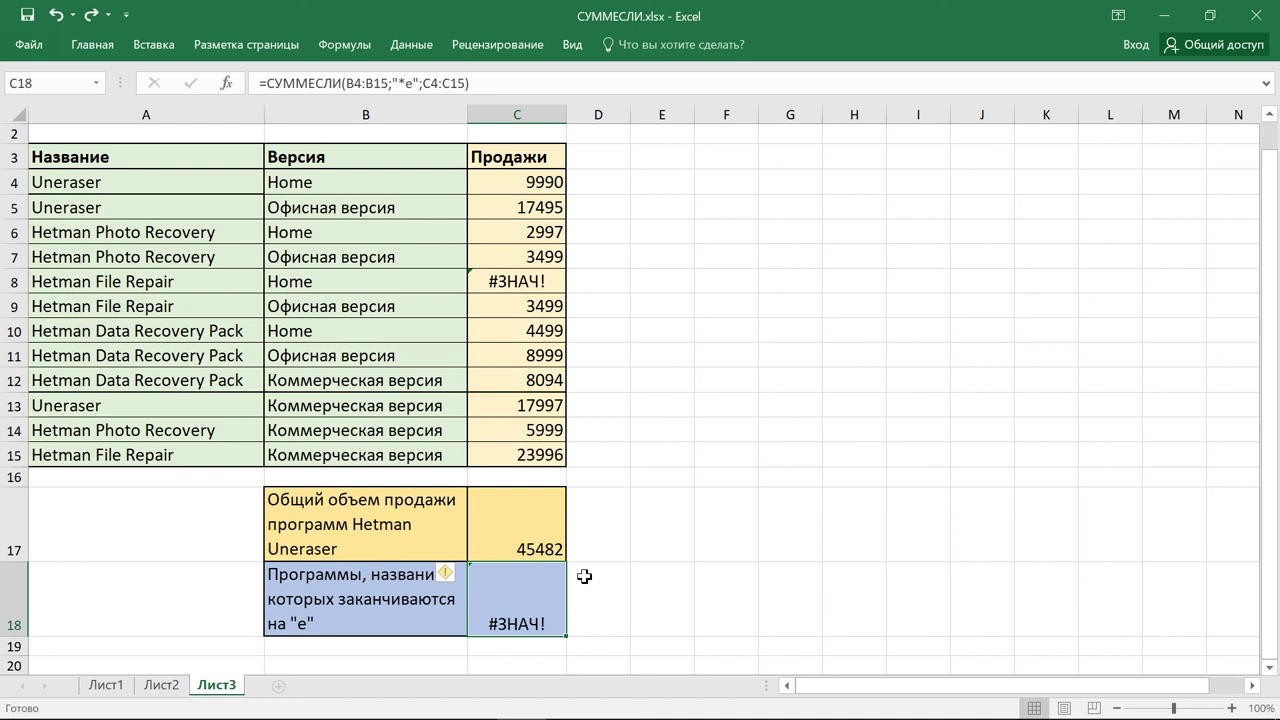
{"action": "left_click", "coordinate": [560, 282]}
{"action": "left_click_drag", "start_coordinate": [352, 85], "coordinate": [308, 92]}
{"action": "key", "text": "Delete"}
{"action": "key", "text": "Return"}
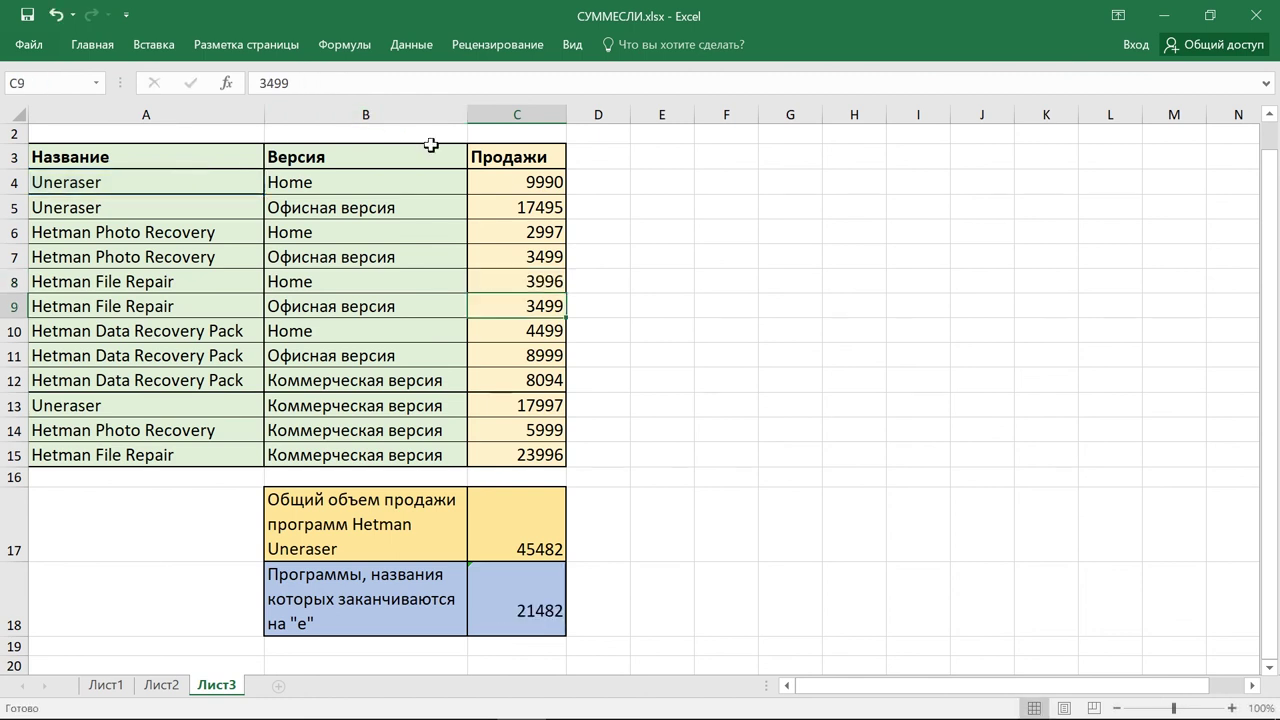
{"action": "left_click", "coordinate": [566, 599]}
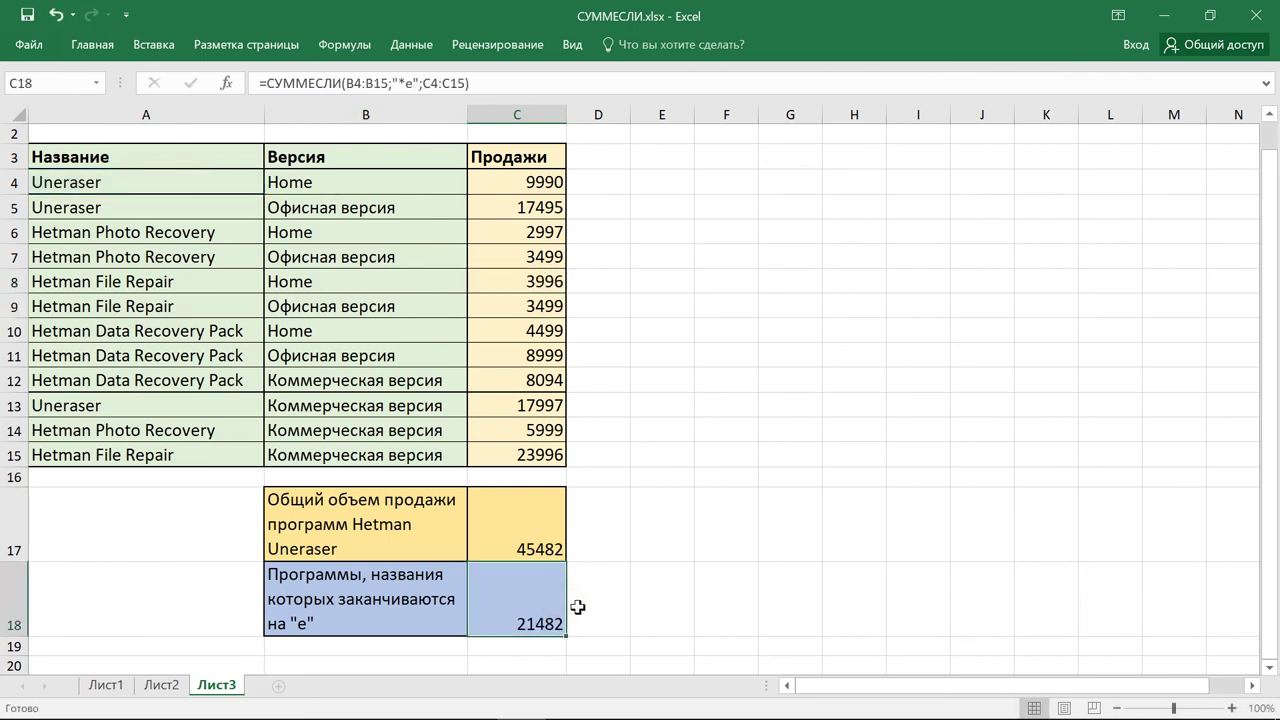